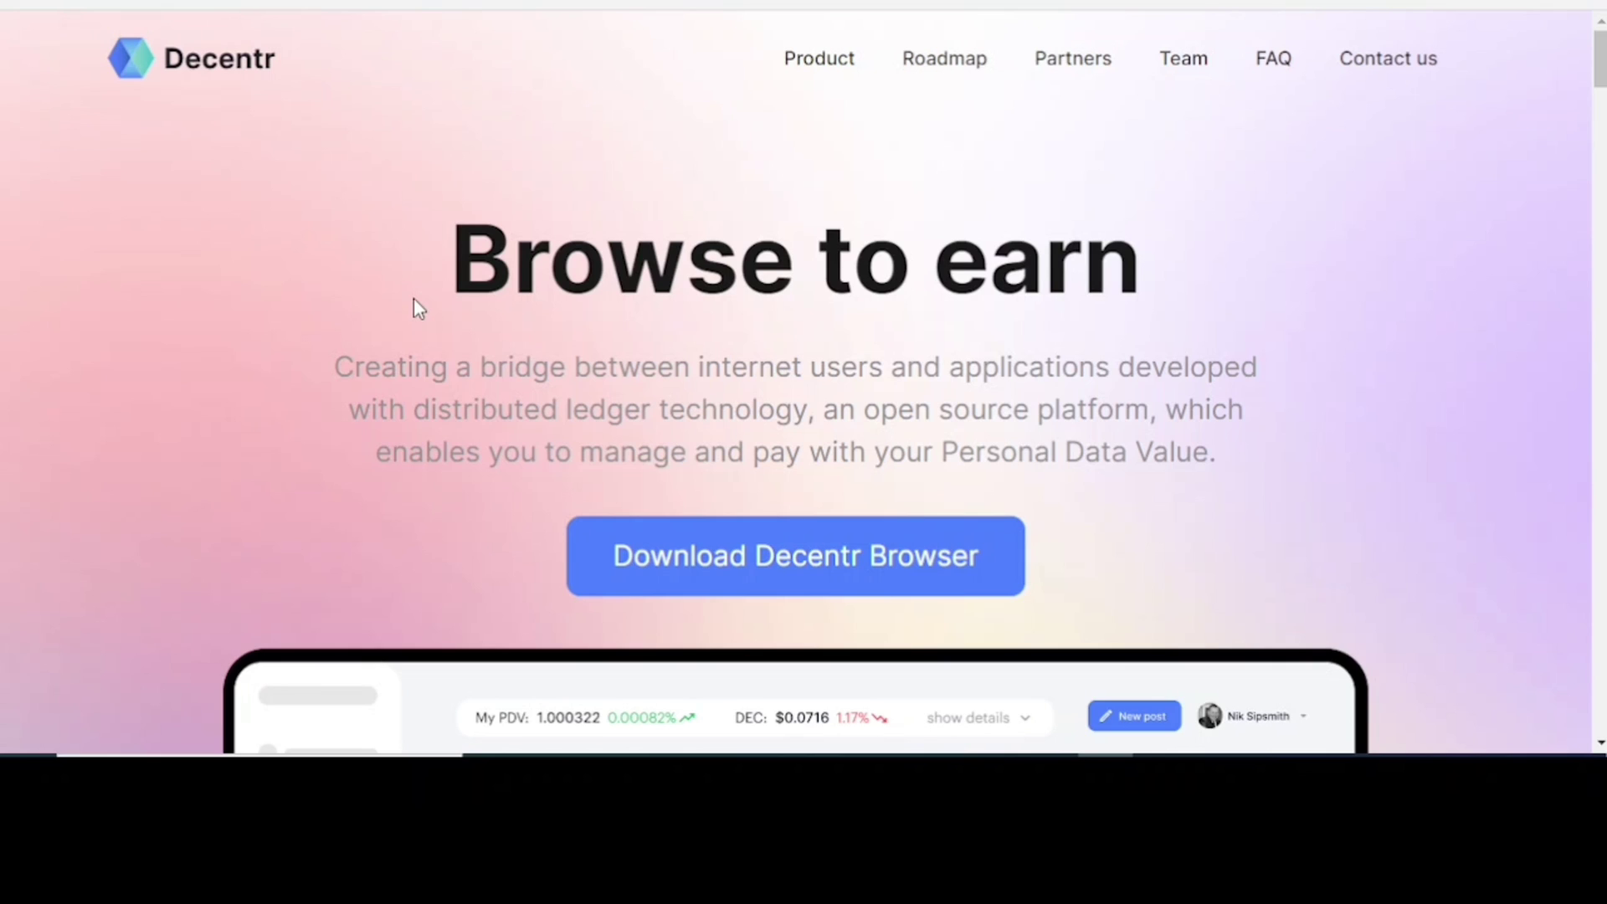
Step: Scroll down the Decentr homepage past the browser download cards to reach the invitation page
scroll(414, 300, down, 5)
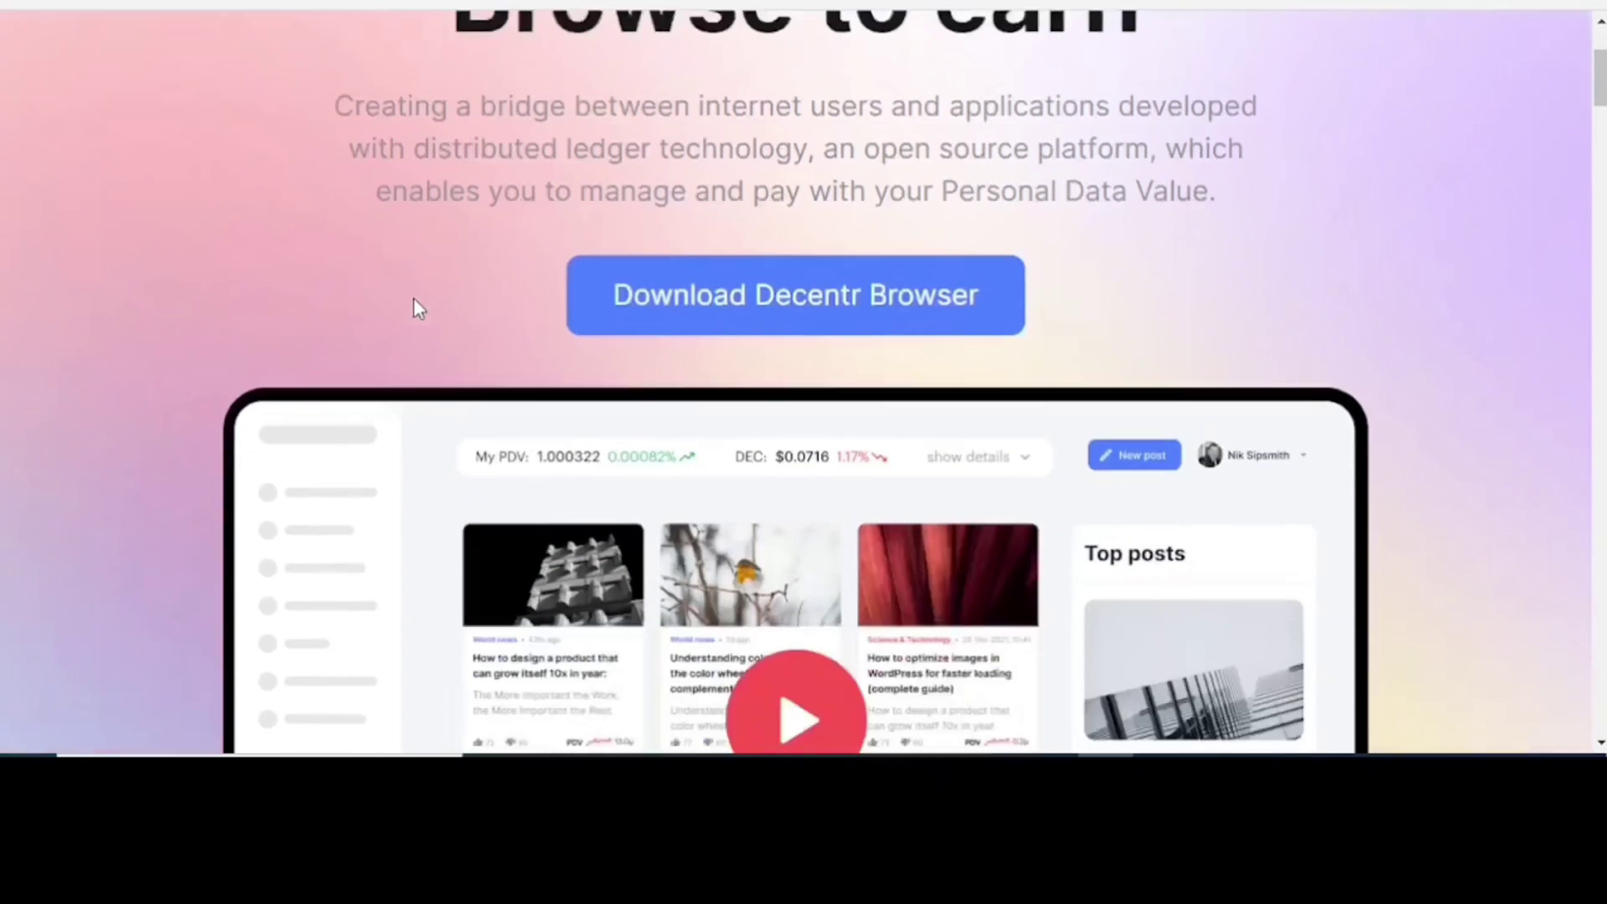
scroll(416, 311, down, 2)
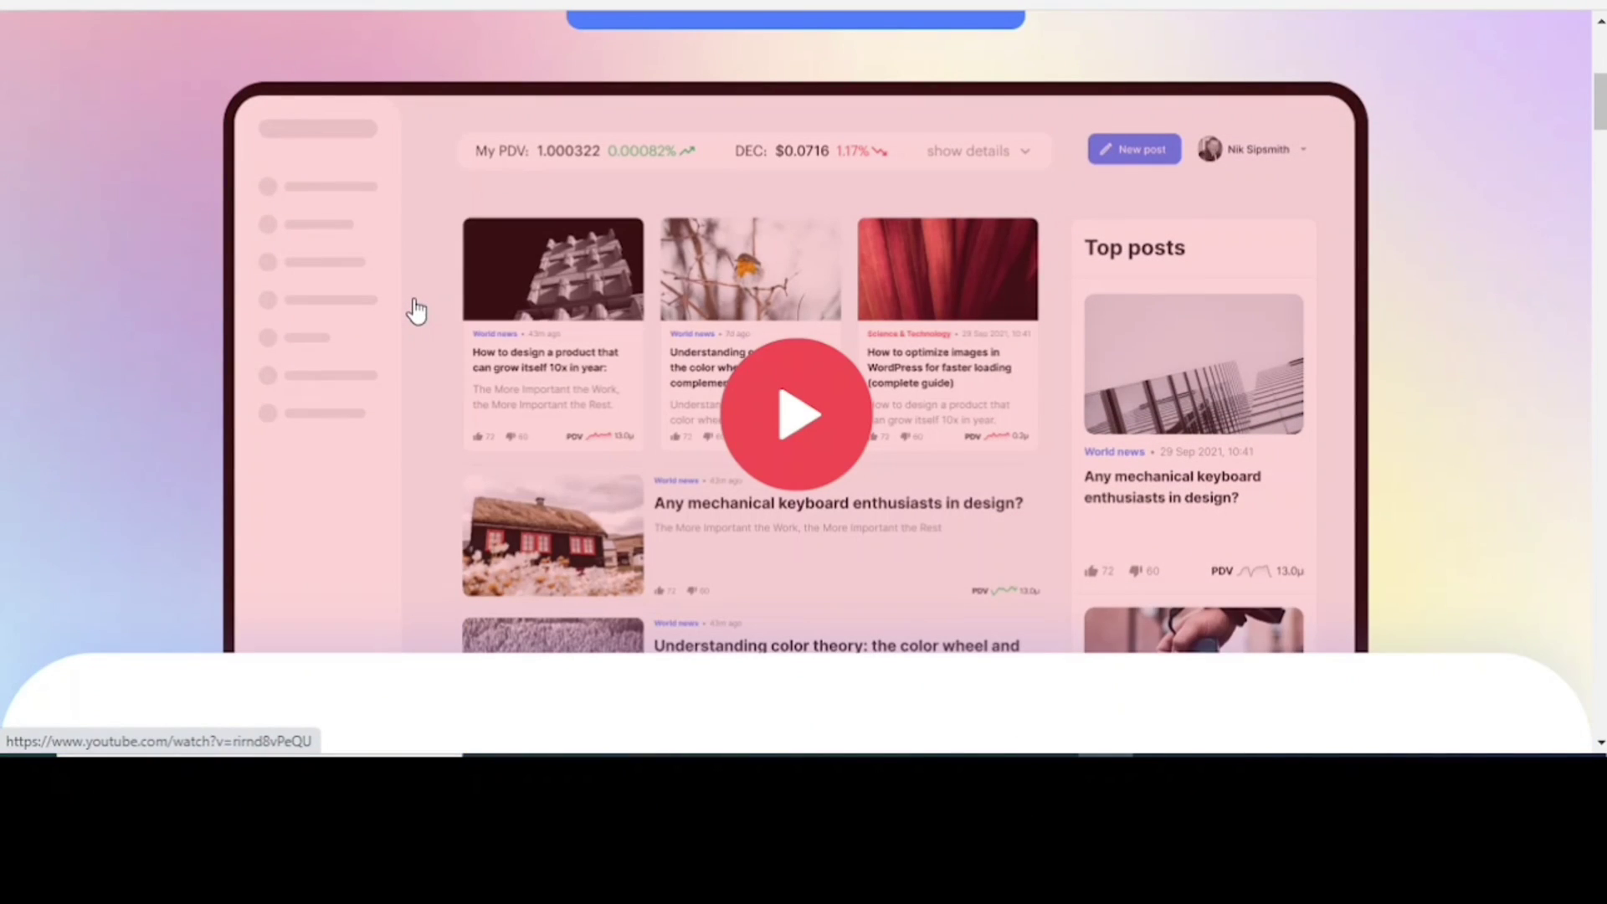
scroll(795, 88, down, 15)
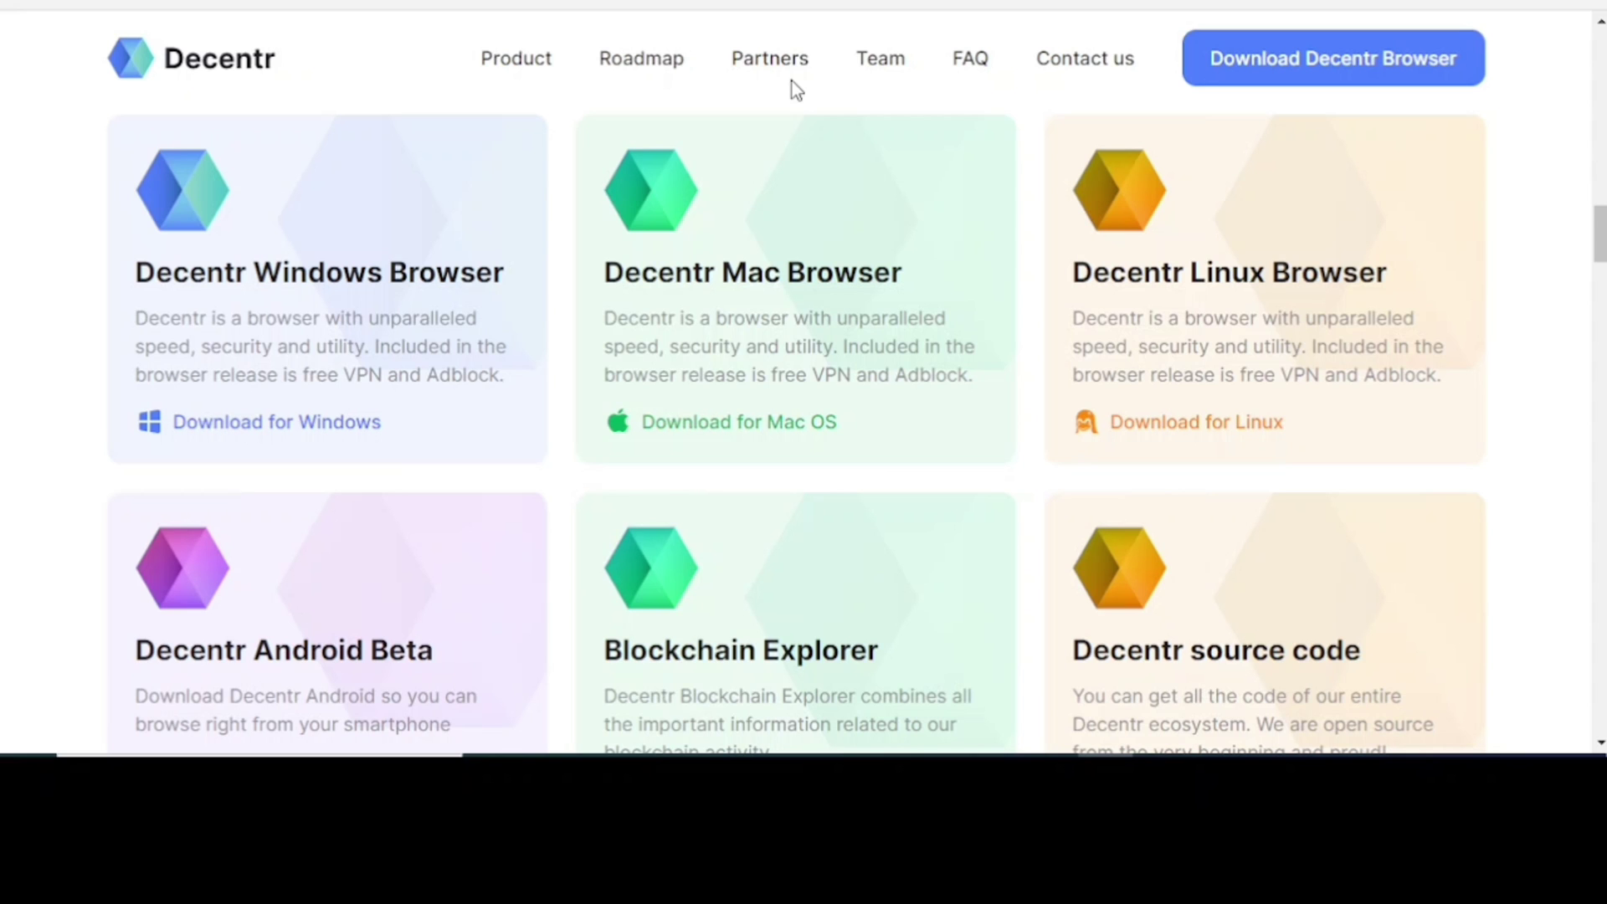
scroll(791, 82, down, 2)
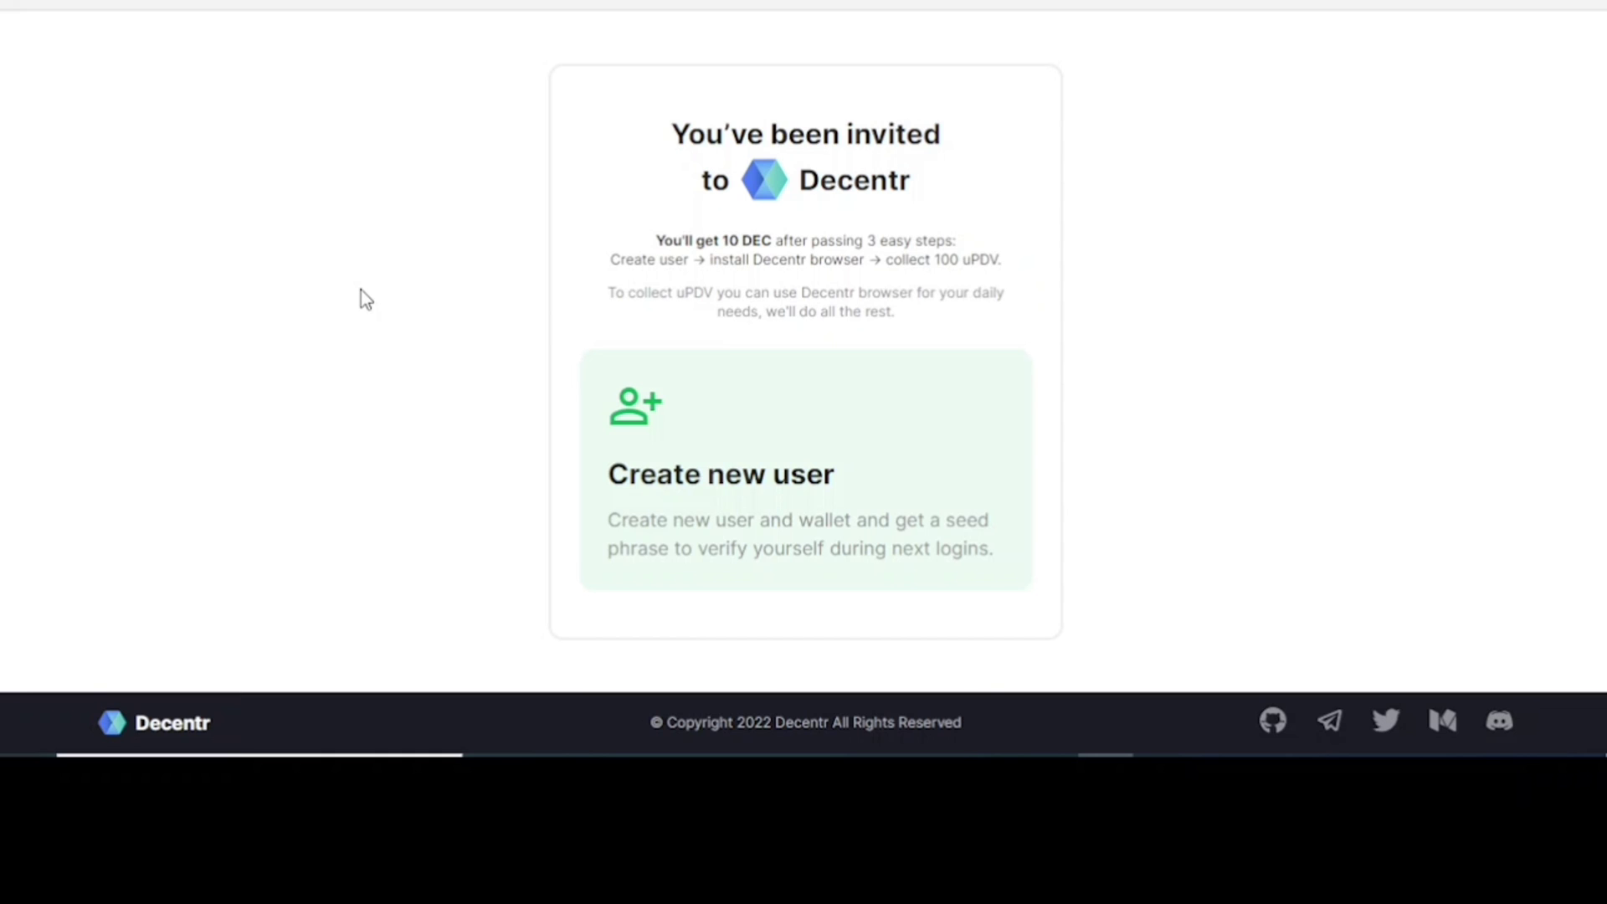
Step: Create a new user, copy the generated seed phrase, and scroll down to the Next button
click(683, 492)
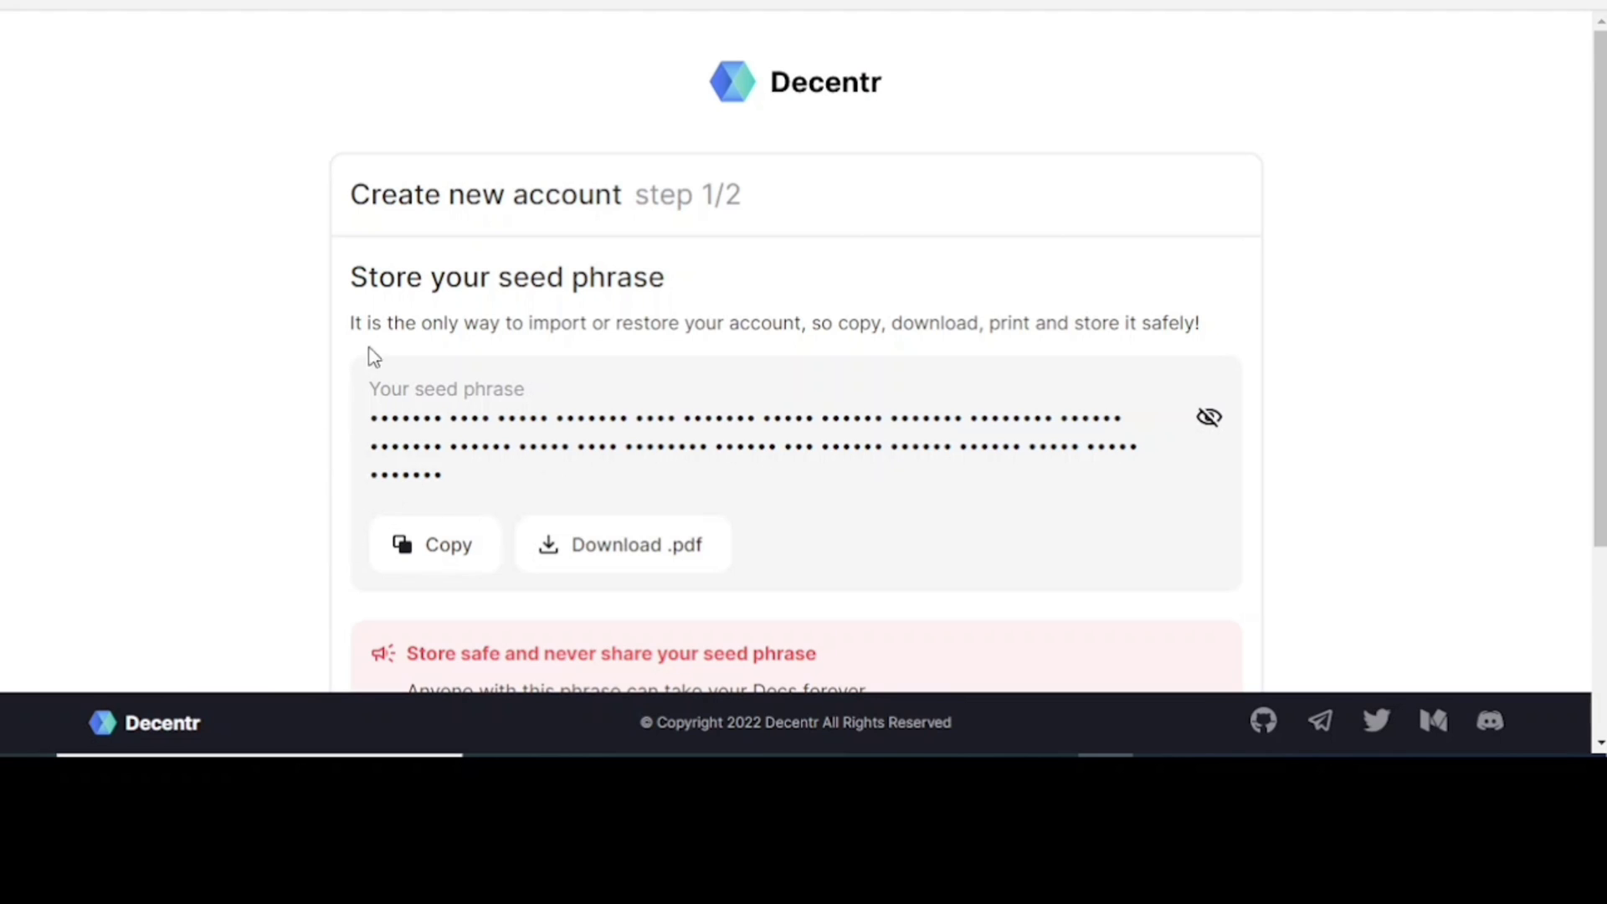
click(431, 548)
scroll(1434, 544, down, 3)
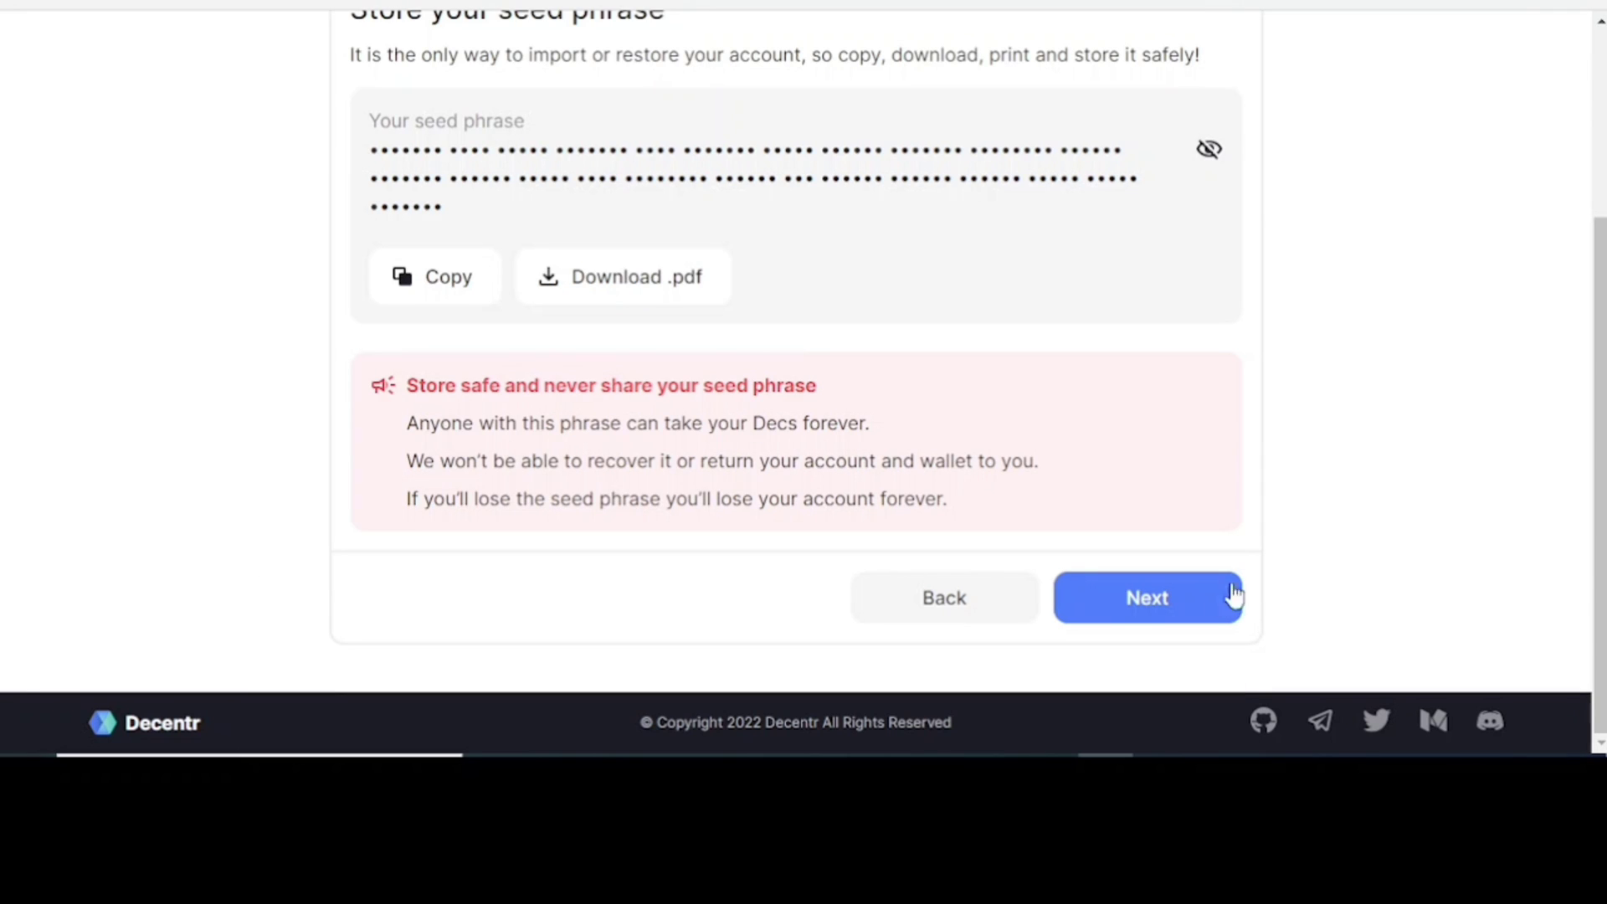
Step: Go to step 2/2, select the Email field, and accept the Terms of Use
click(1183, 601)
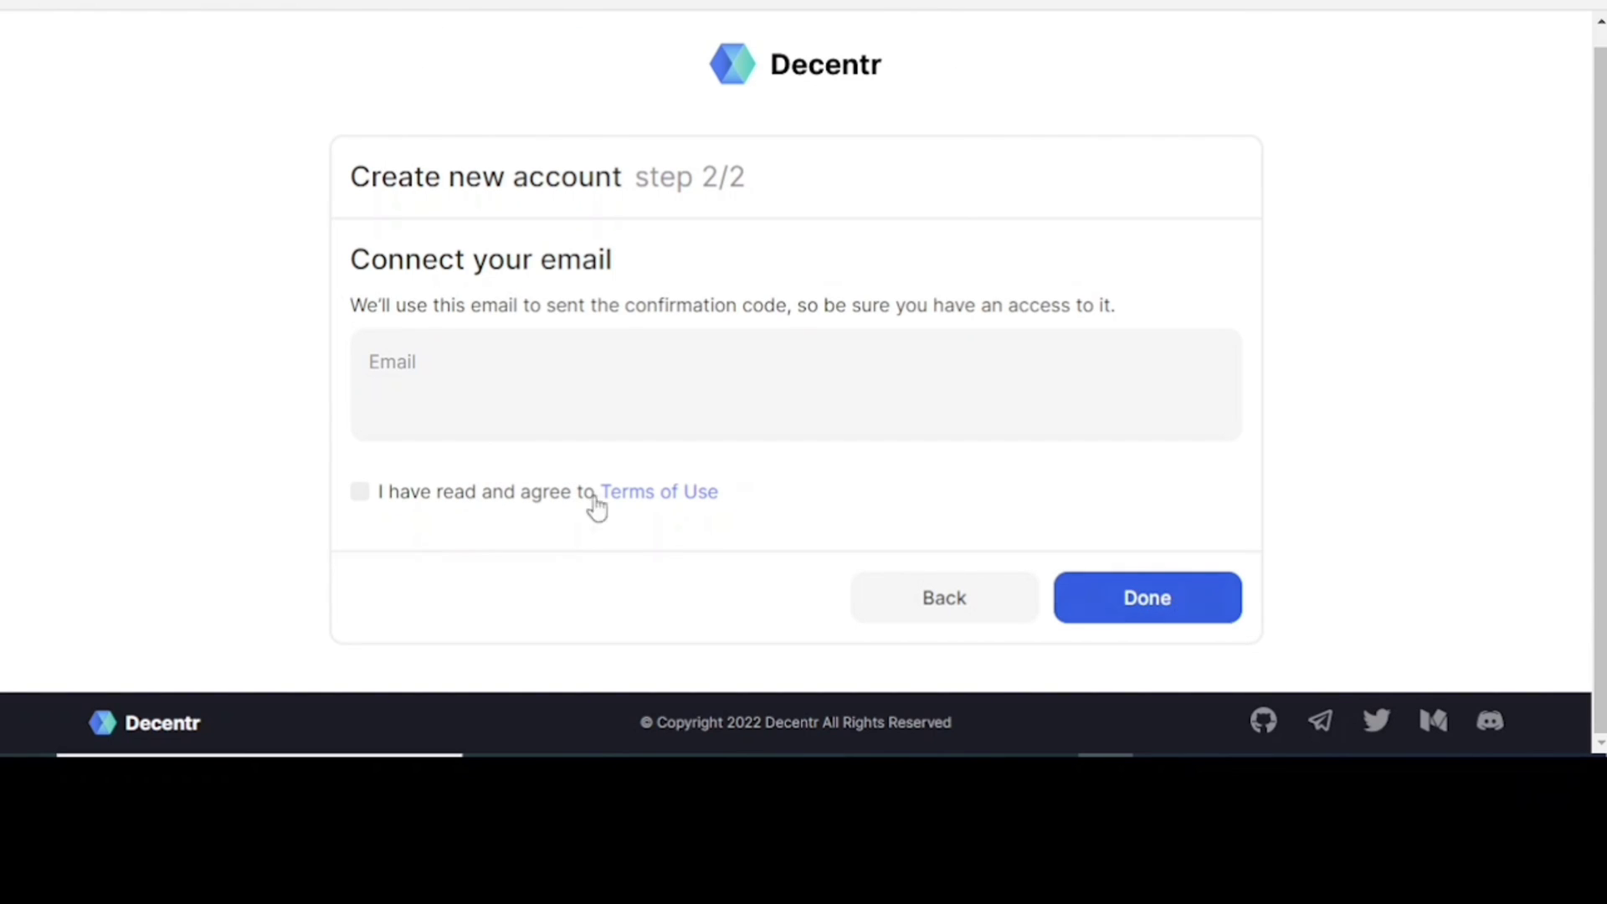
click(427, 377)
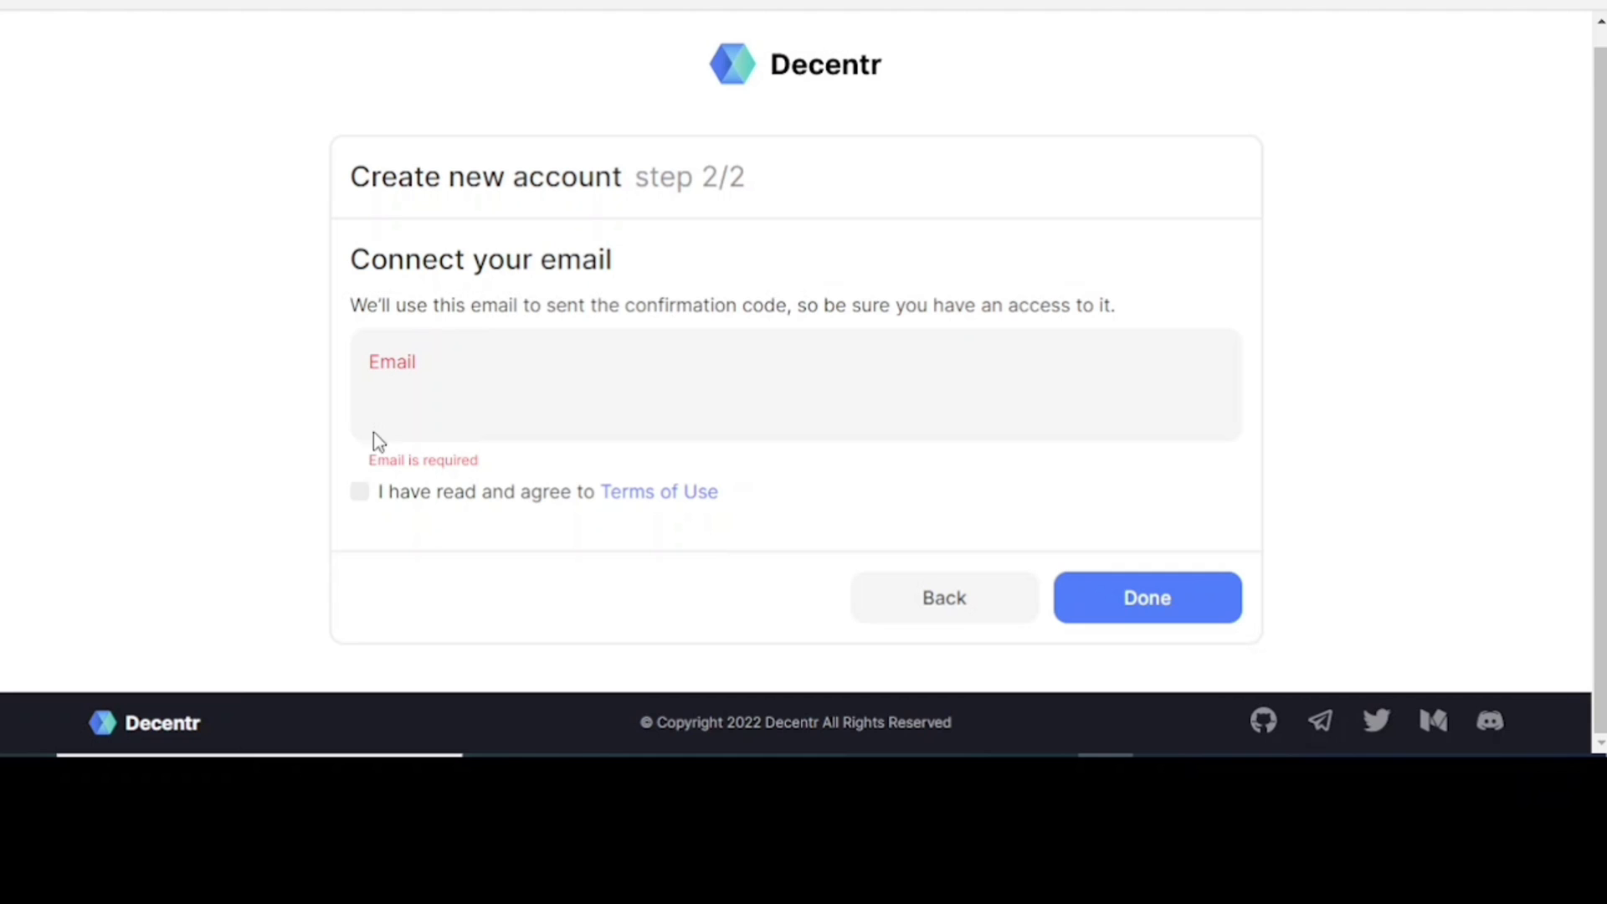
click(359, 492)
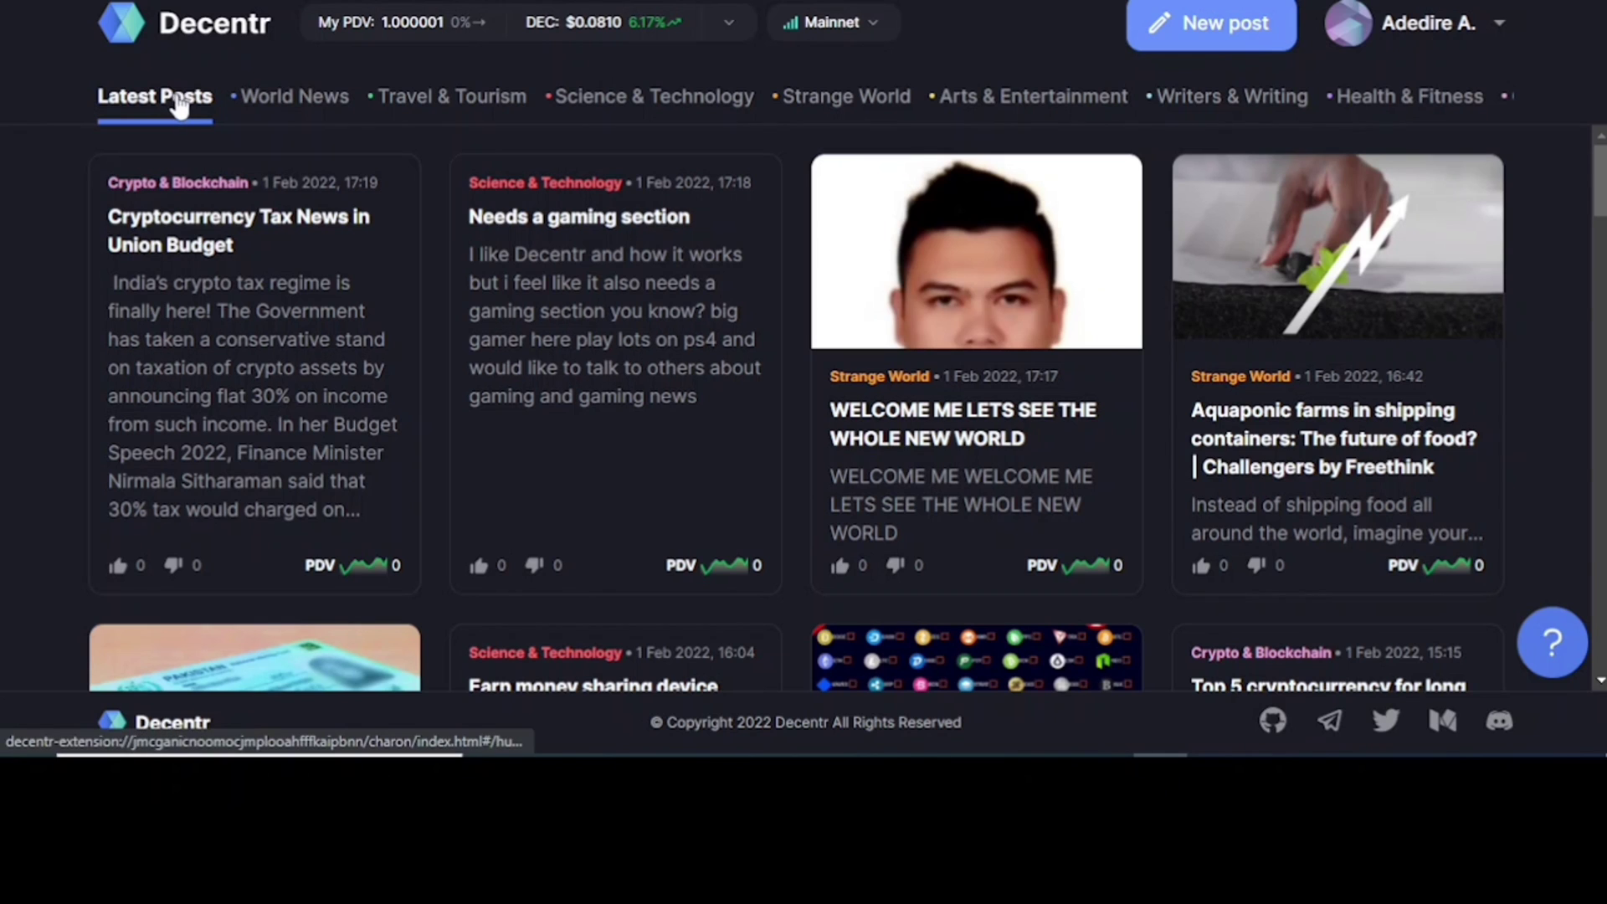
Step: View World News posts, expand and collapse the My PDV dashboard, then open the 0.001 DEC account page
click(308, 107)
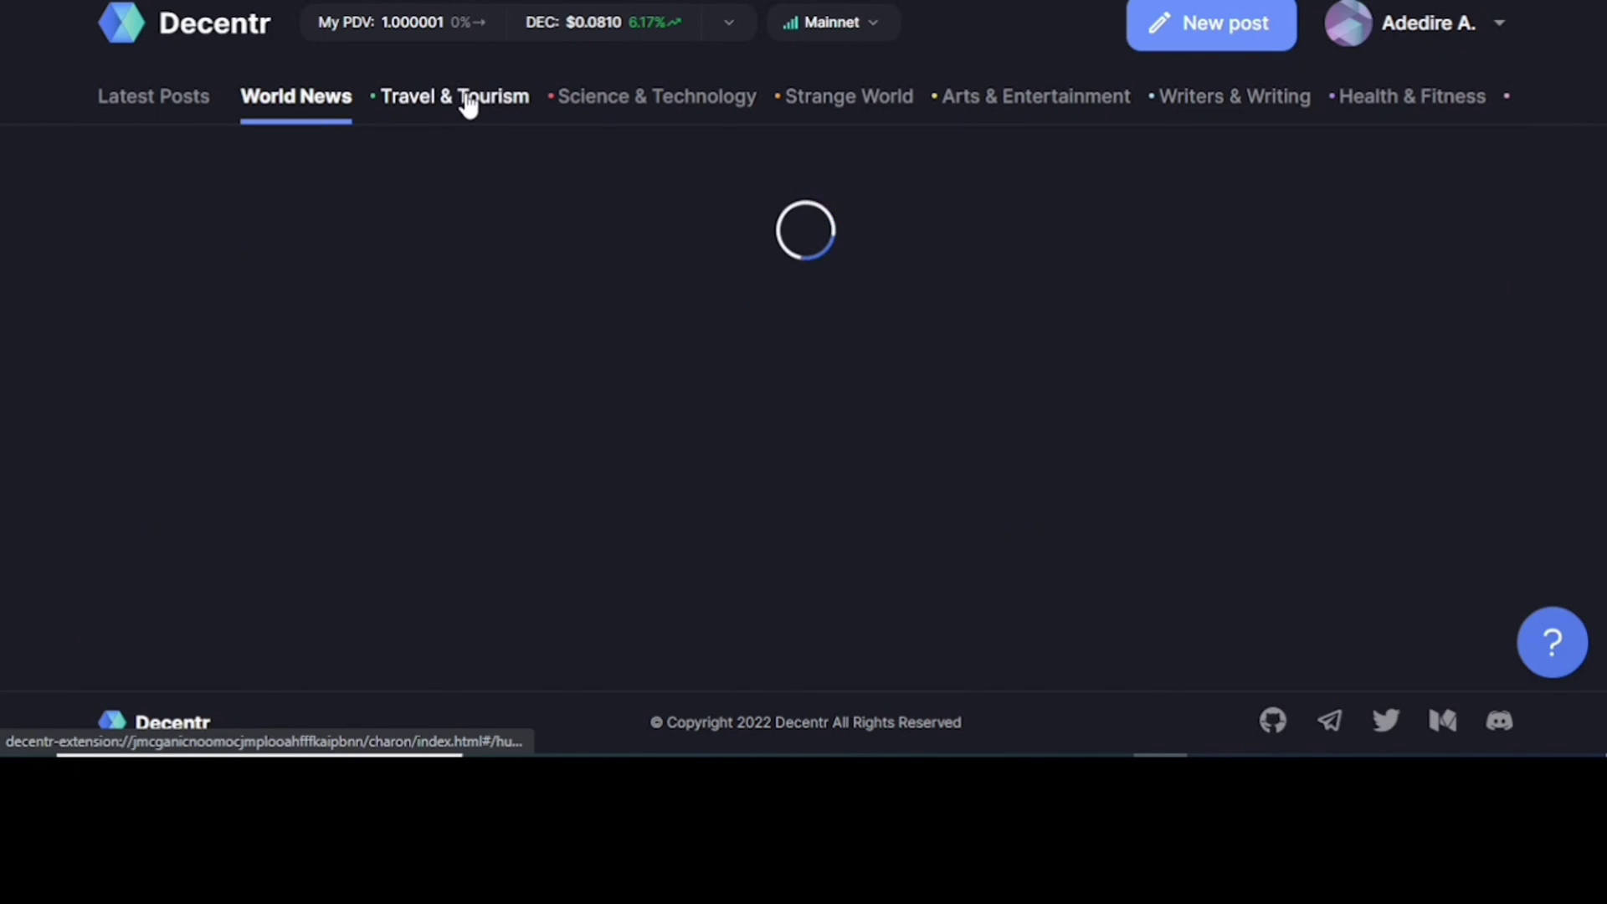
click(419, 25)
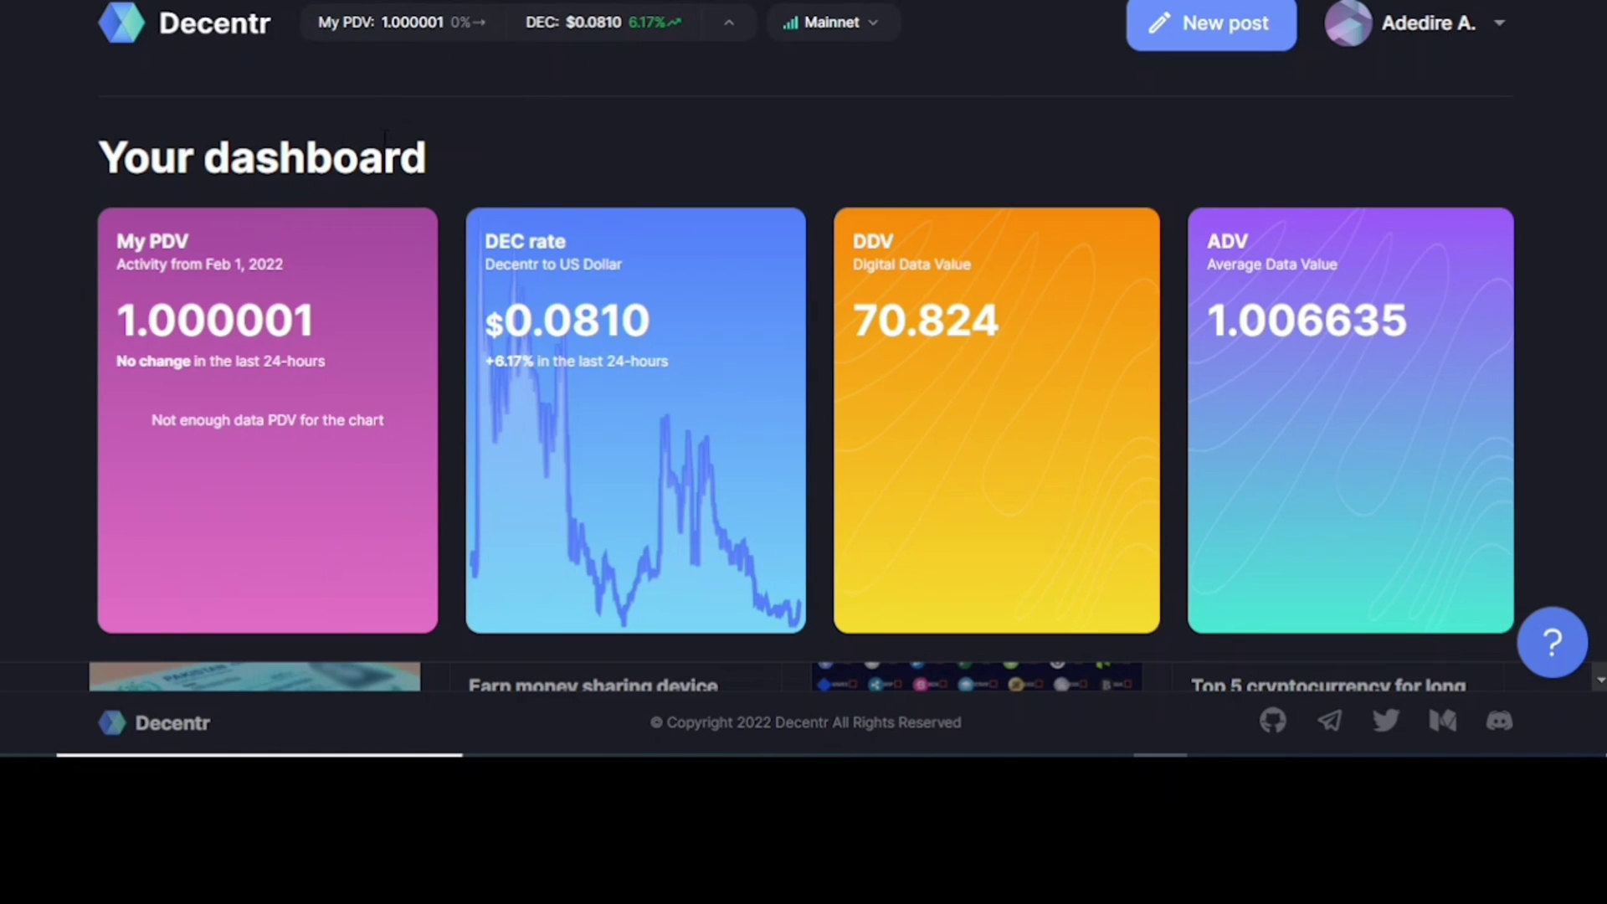
click(222, 268)
click(1478, 25)
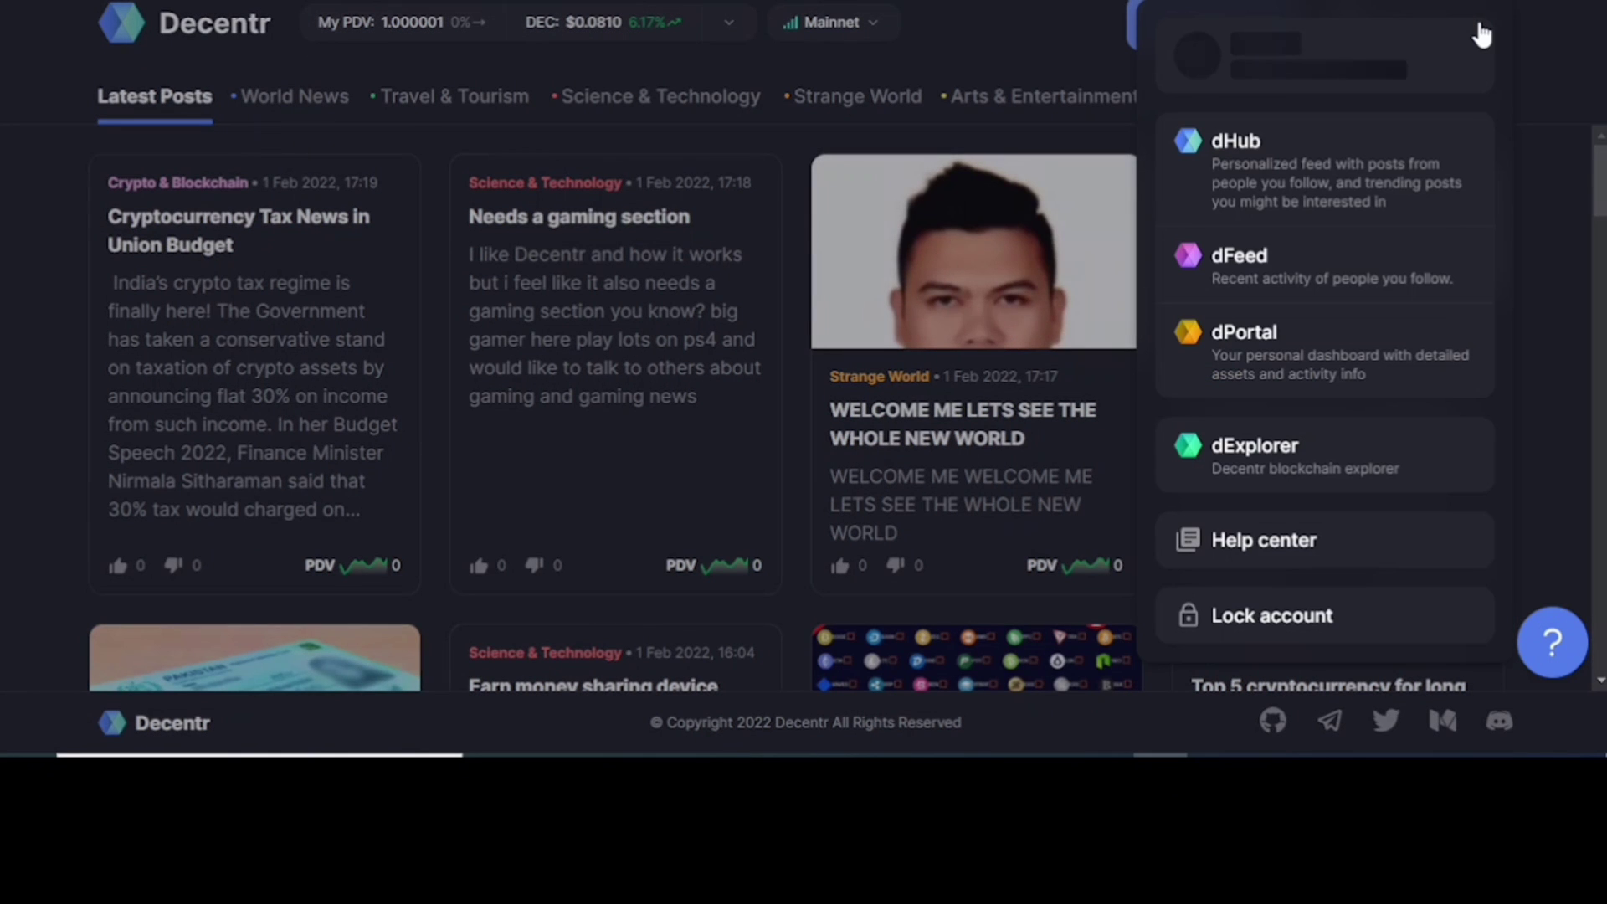
click(1302, 71)
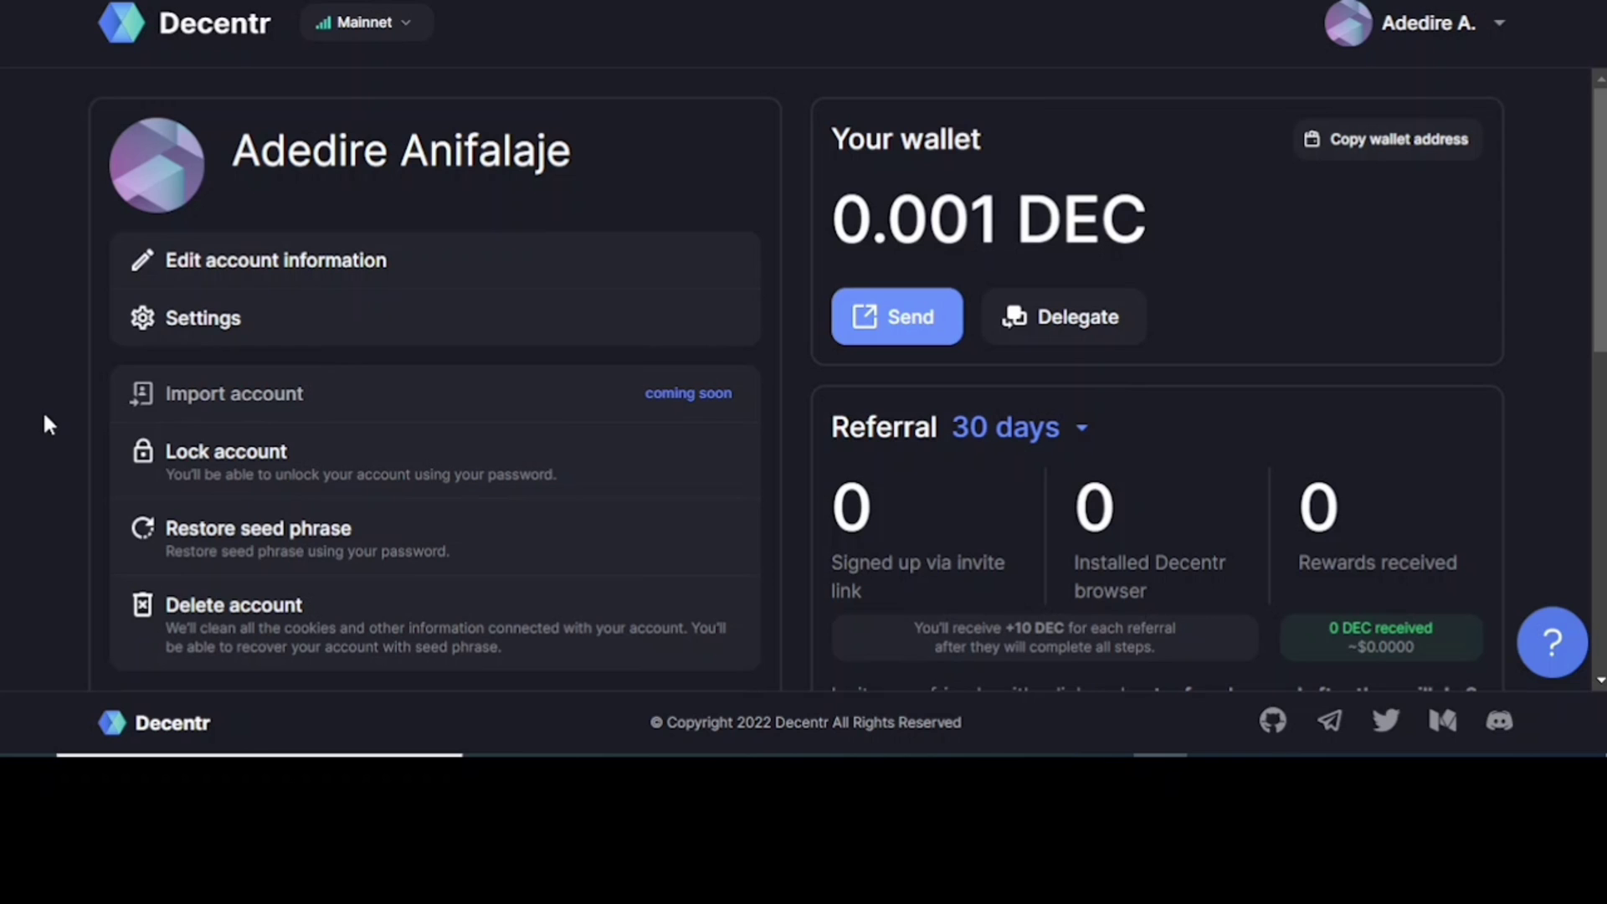
Step: Check the Account settings toggles, then bring up the wallet's Send DEC form
click(216, 318)
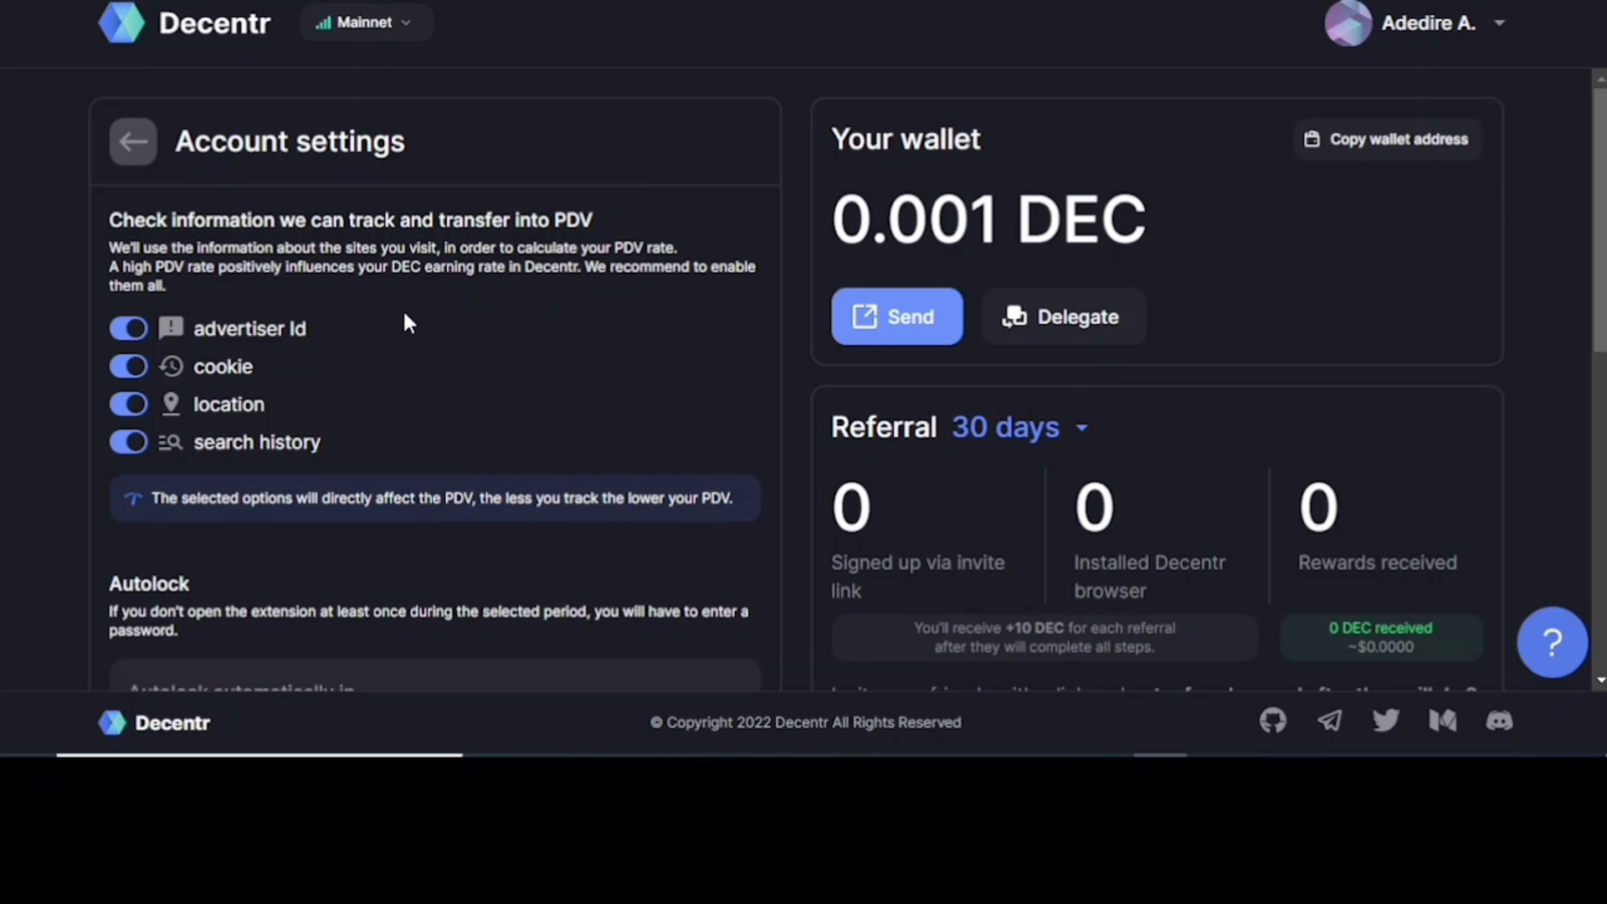
click(908, 318)
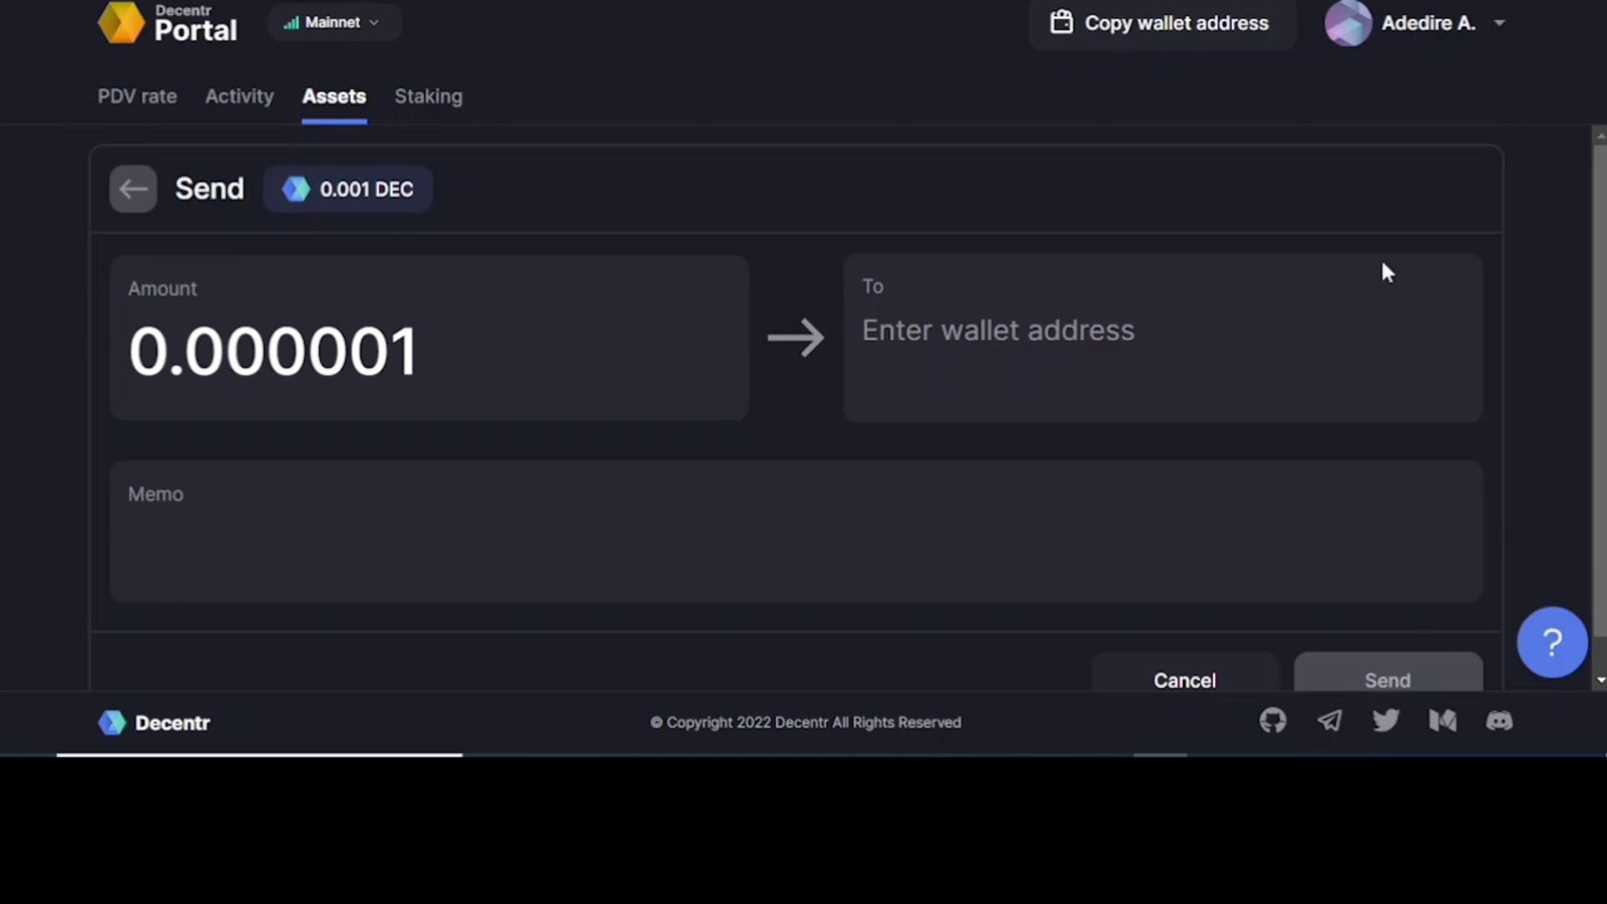
Step: Copy the wallet address and view the PDV rate, Activity, Assets and Staking tabs
click(1176, 34)
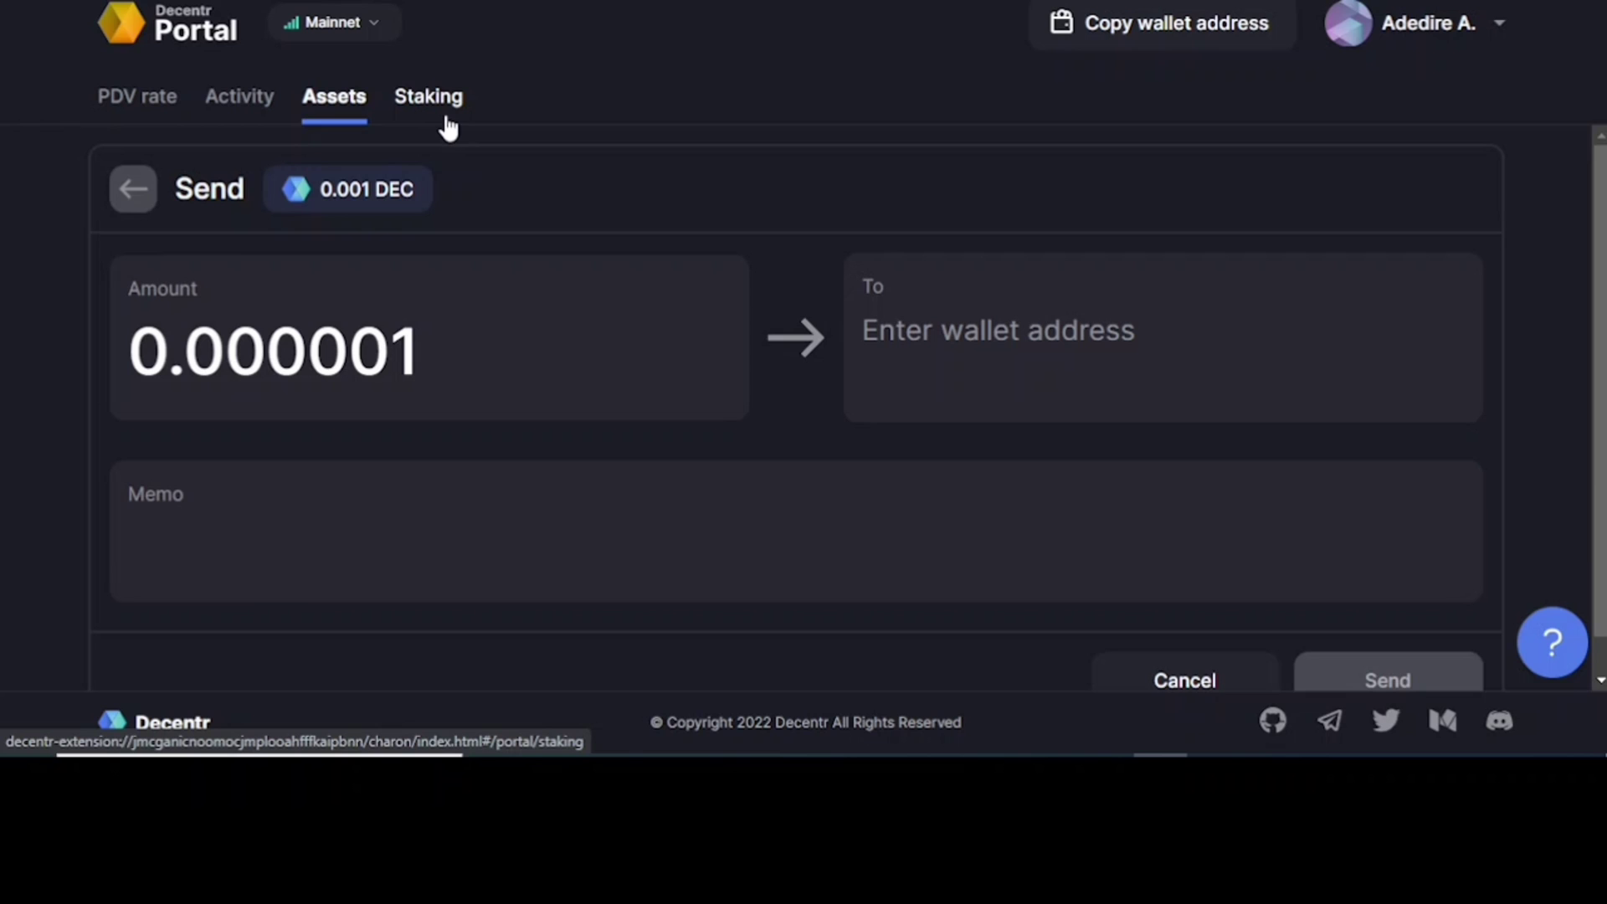
click(160, 103)
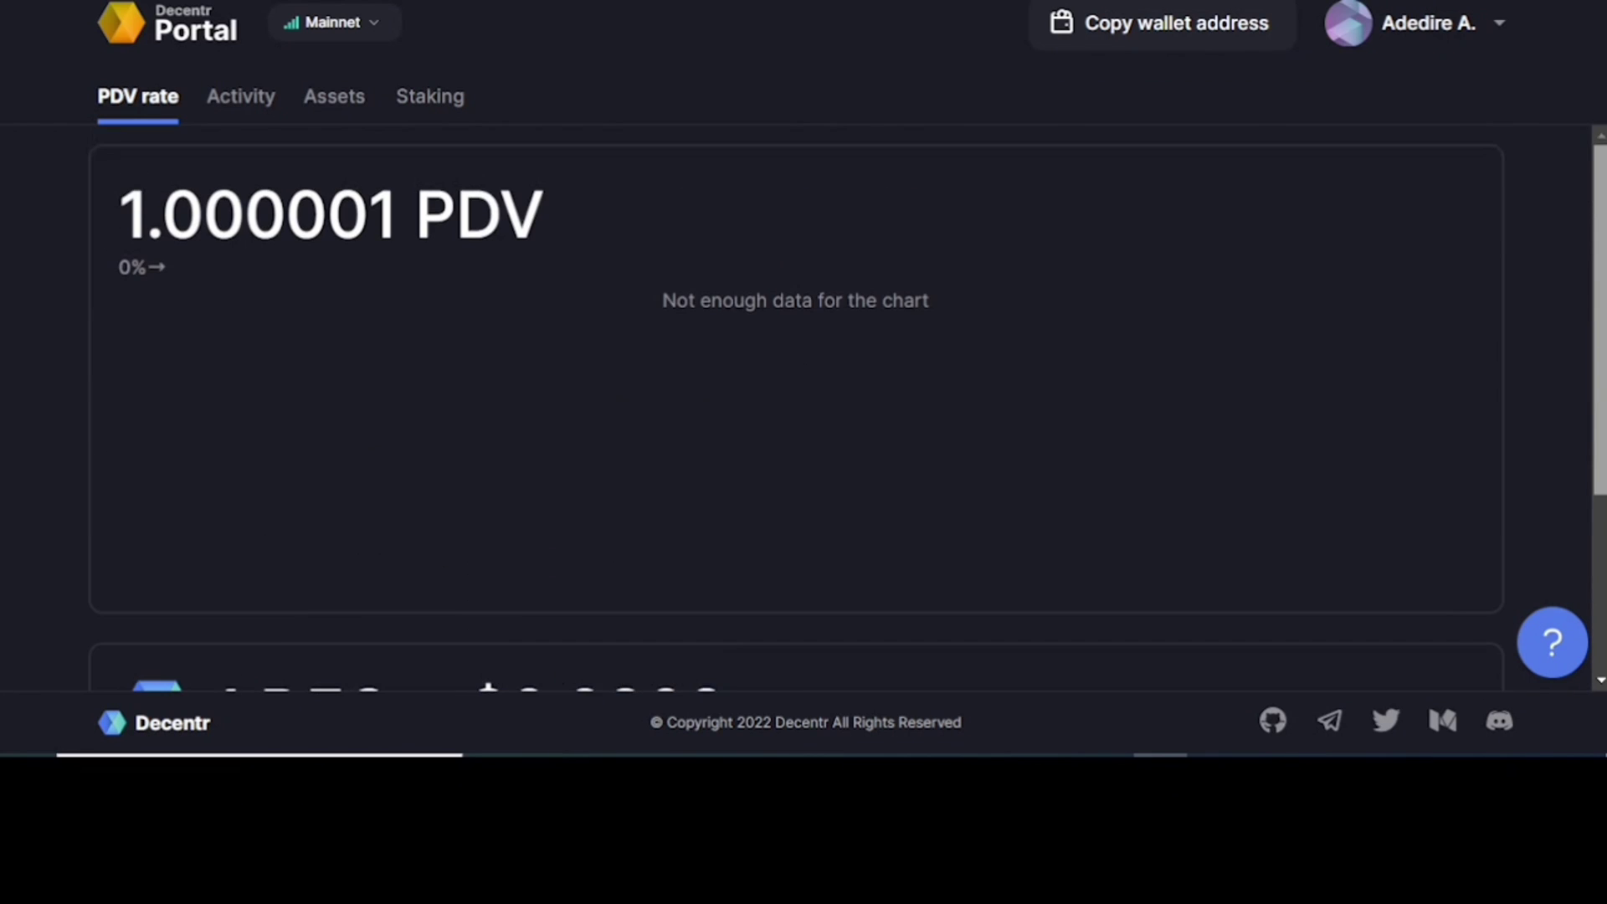
click(234, 105)
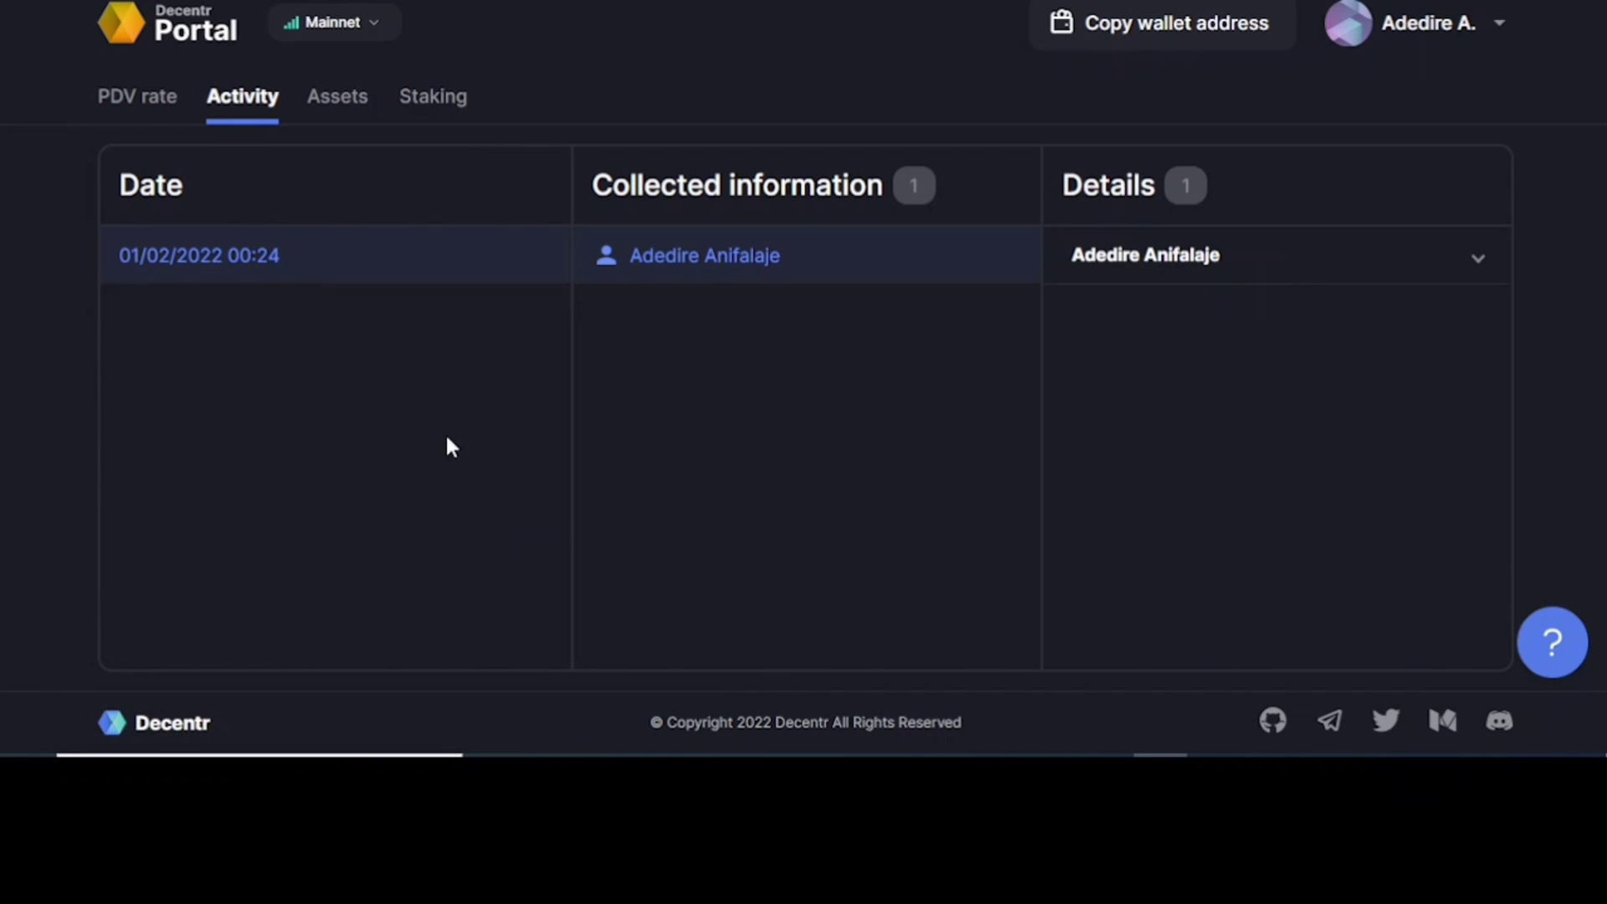
click(348, 102)
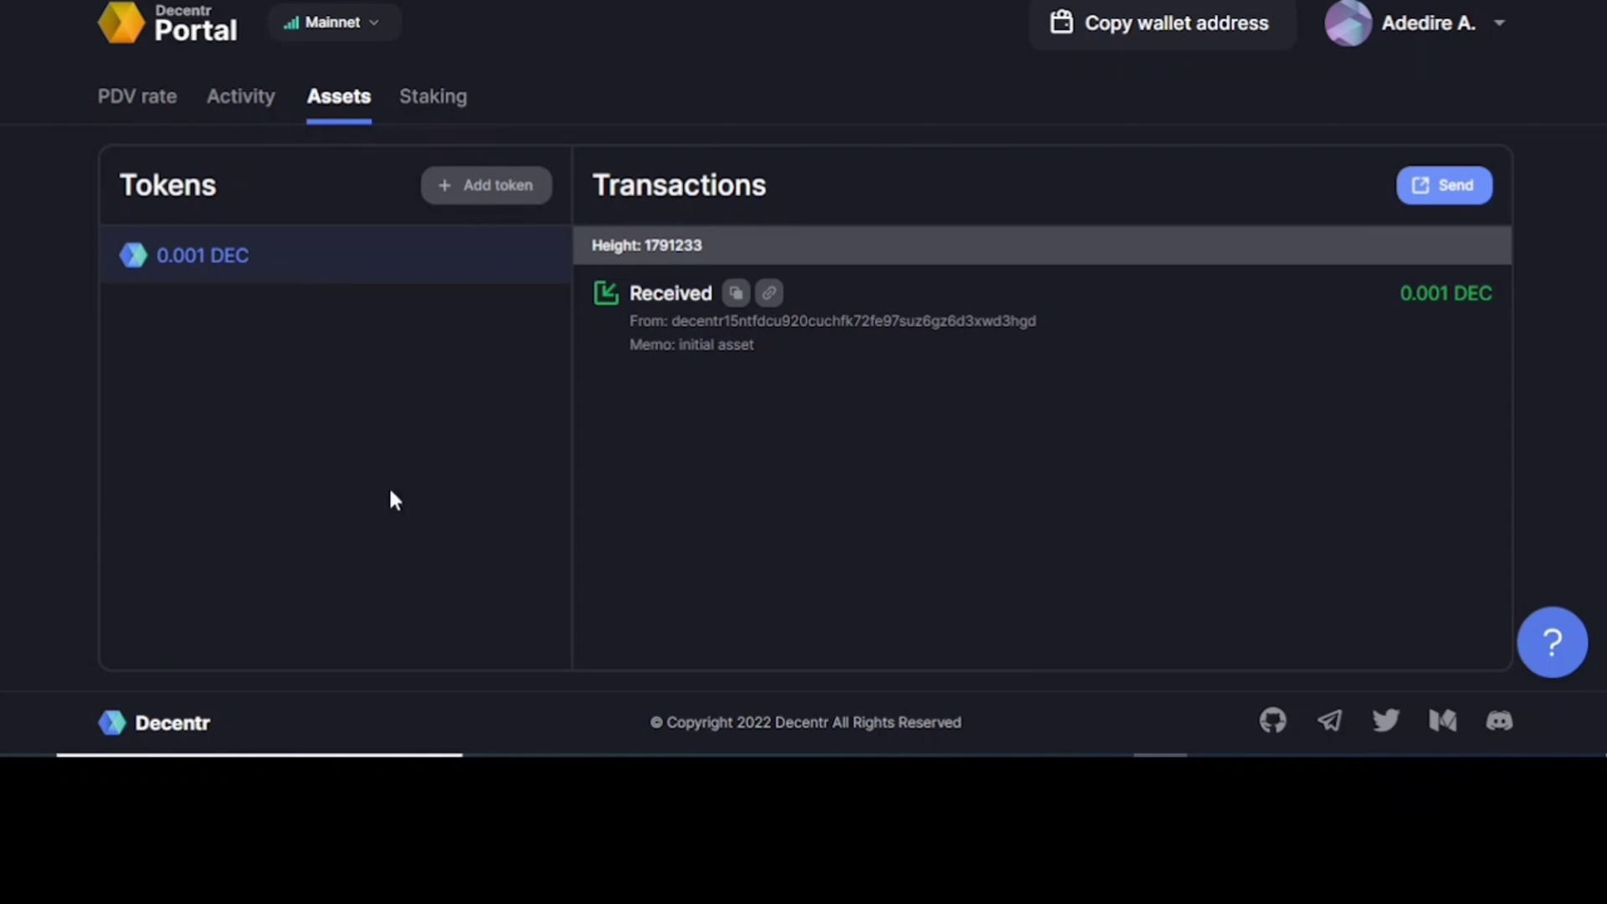
click(416, 100)
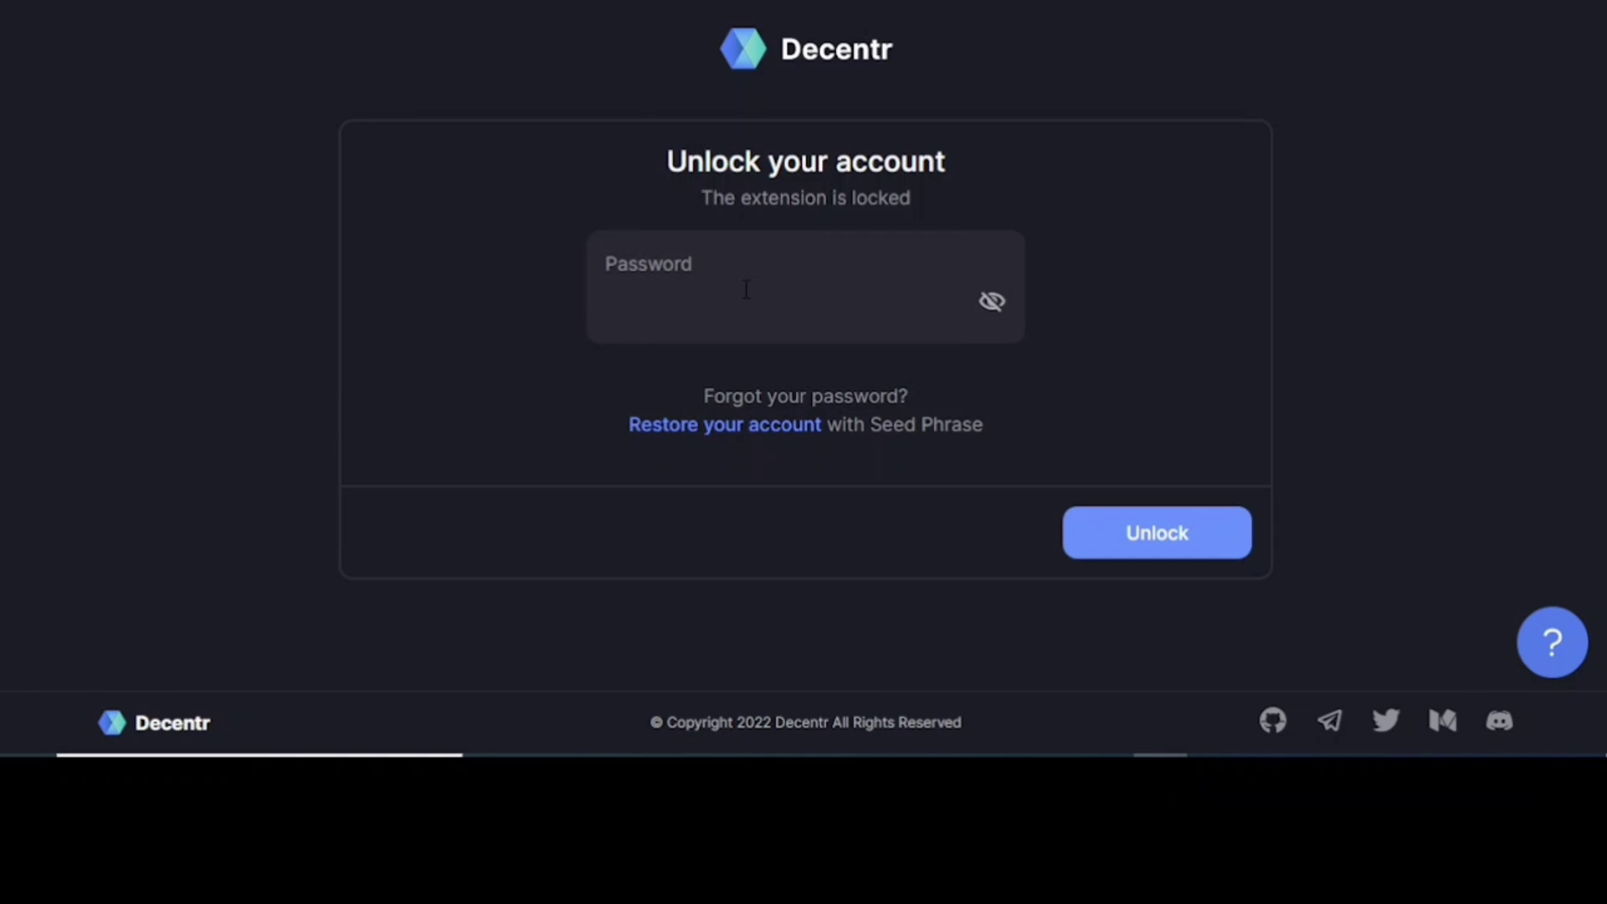
Step: Enter the account password and unlock the wallet back into the portal
text(••••••••••)
click(1156, 543)
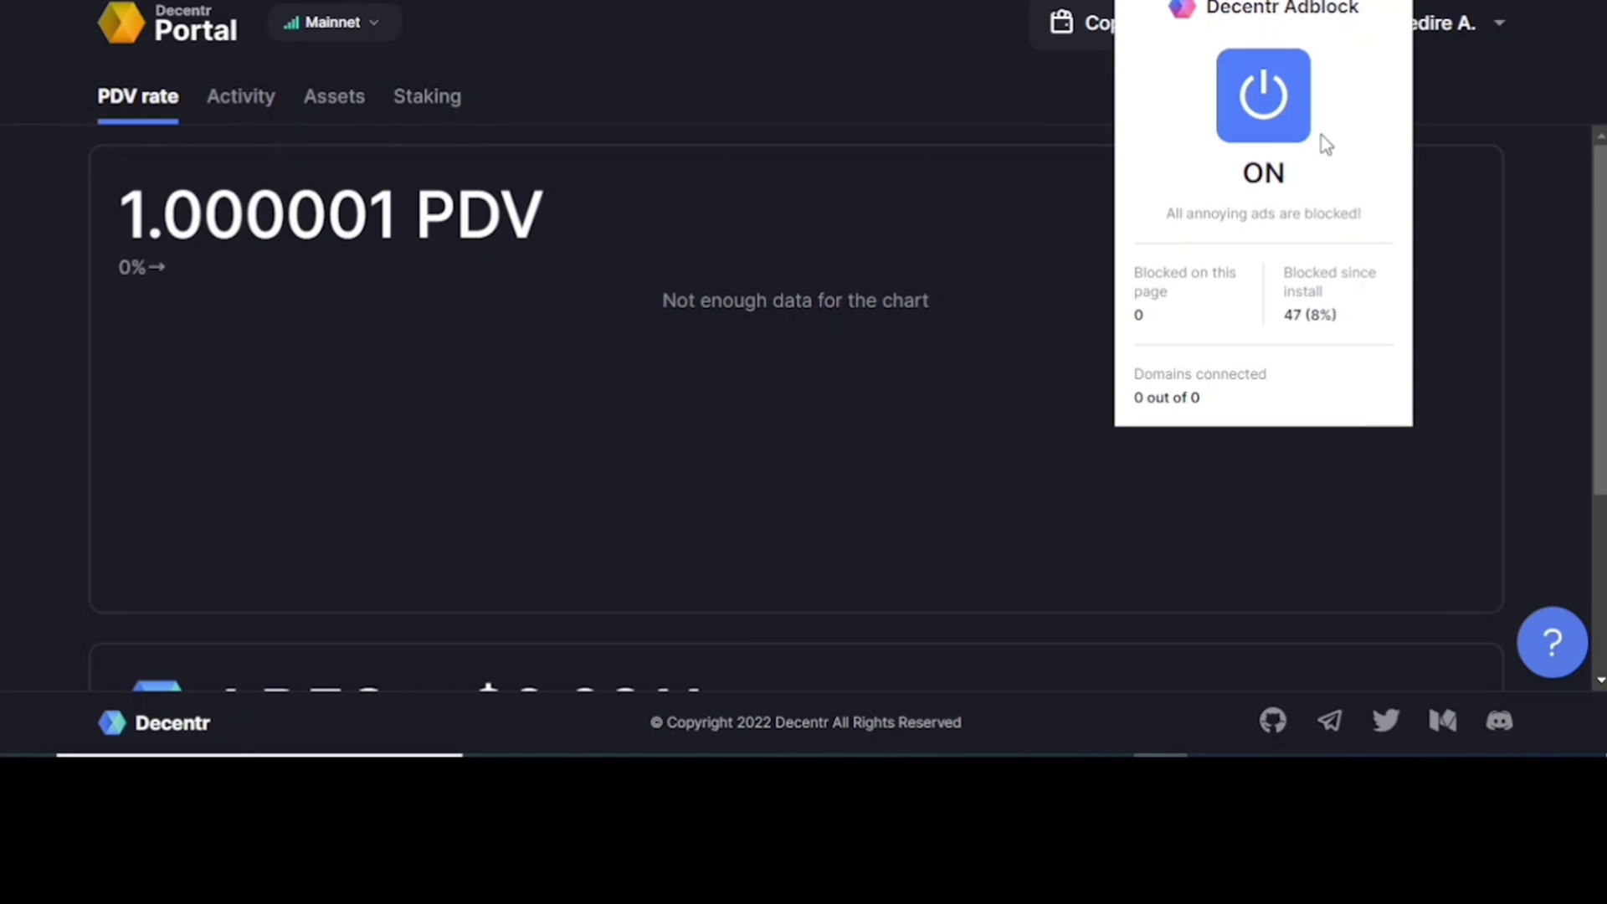
Step: Close Adblock, browse the VPN location list leaving it off on Tokyo, then close the VPN panel
click(1534, 121)
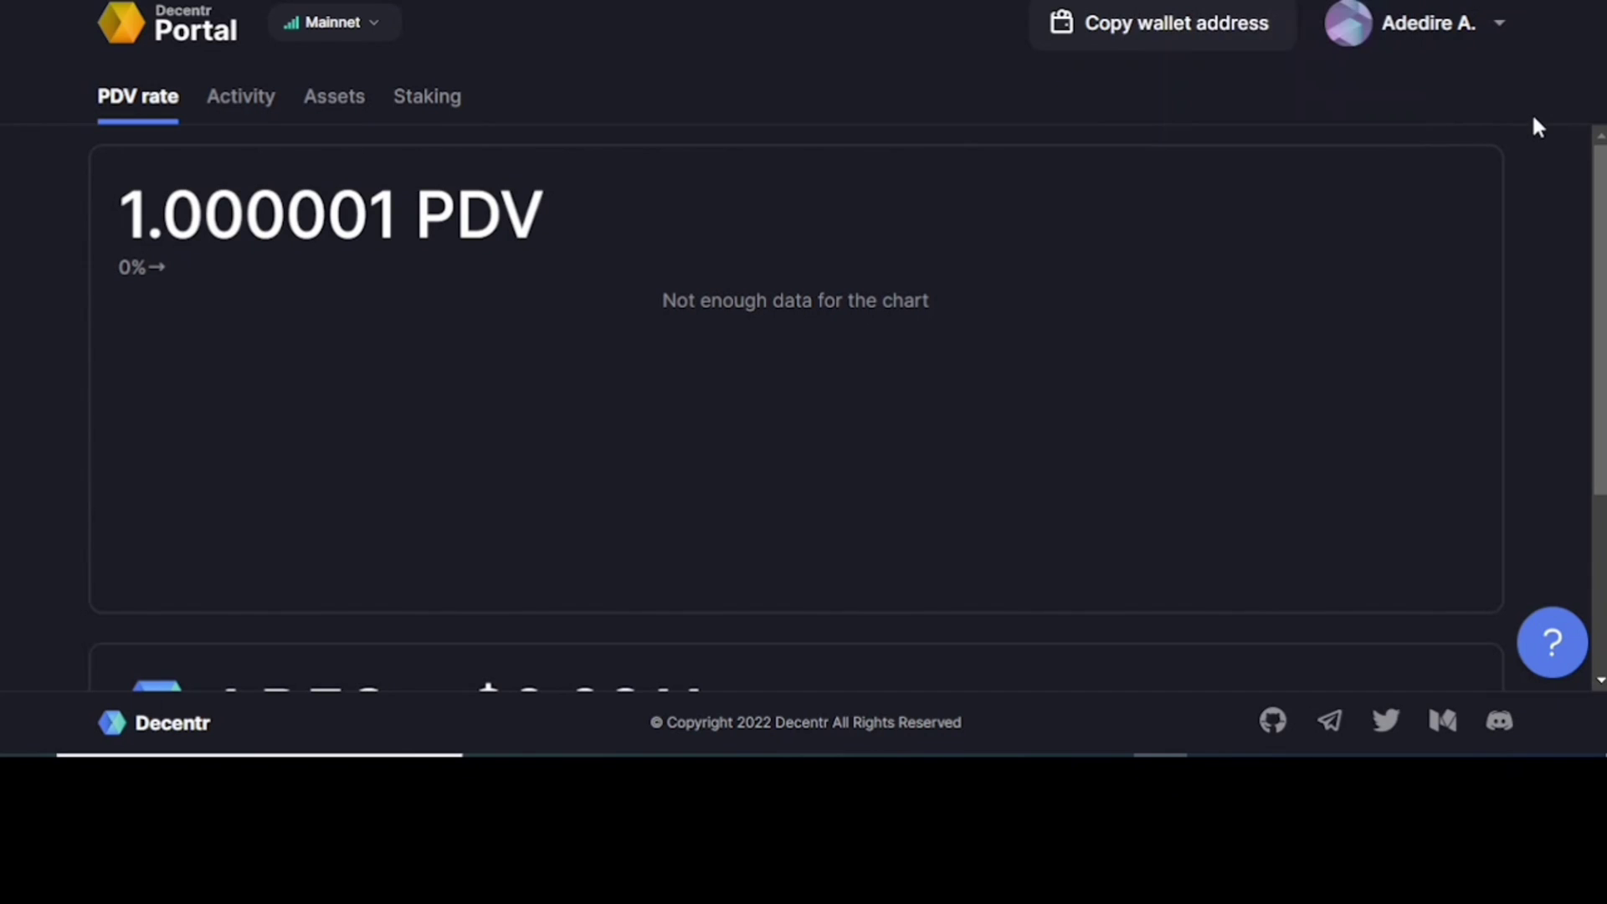
click(1396, 7)
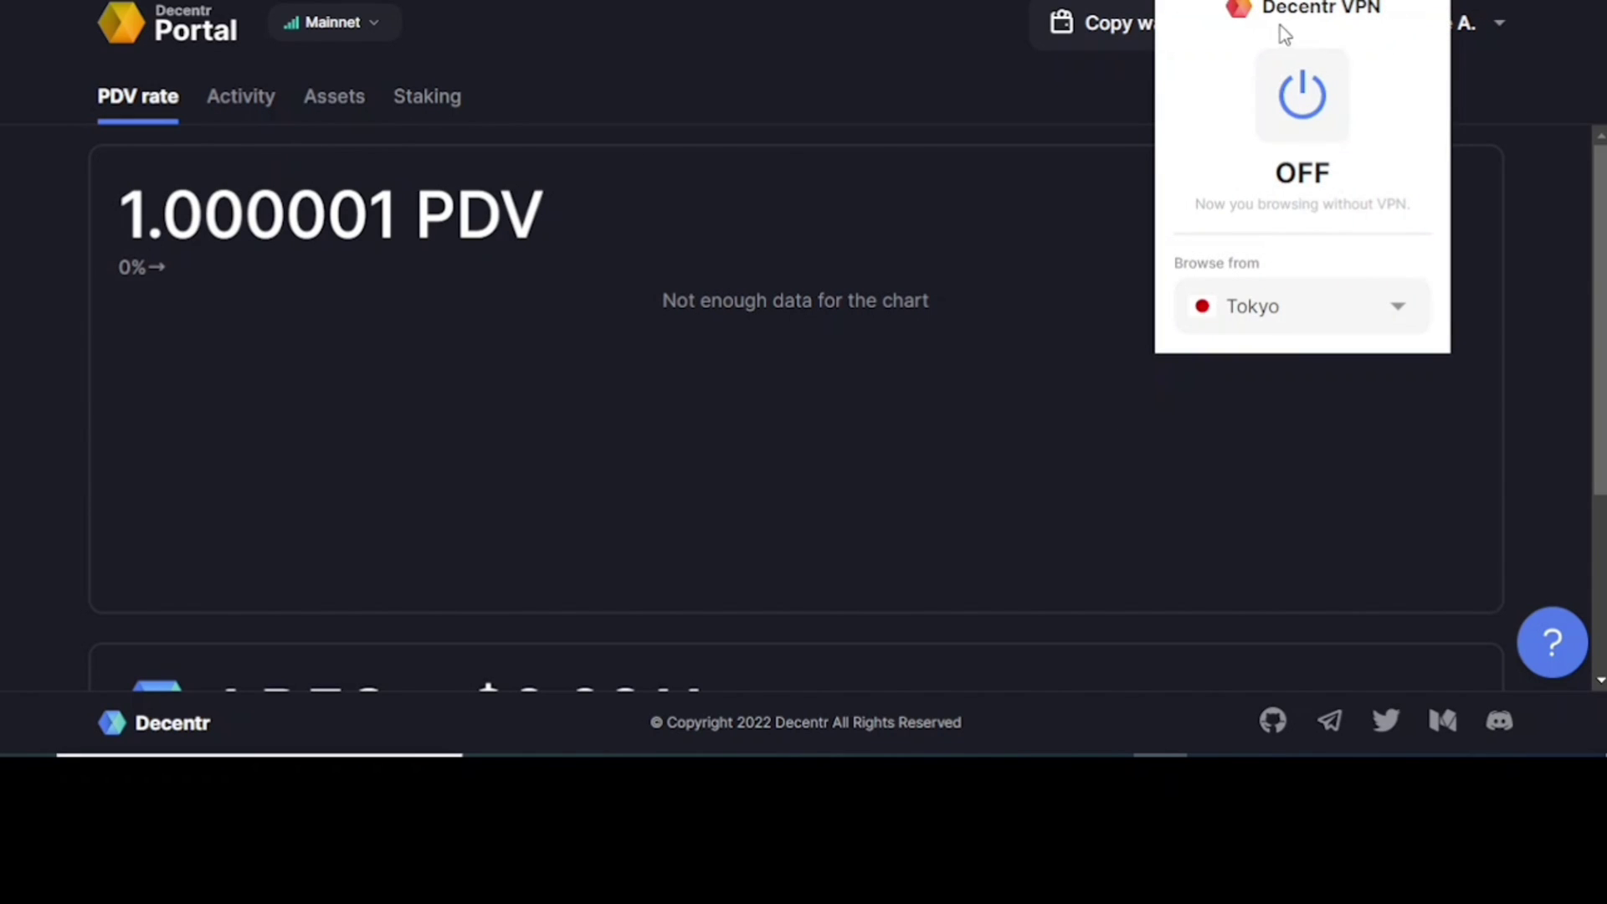
click(1302, 308)
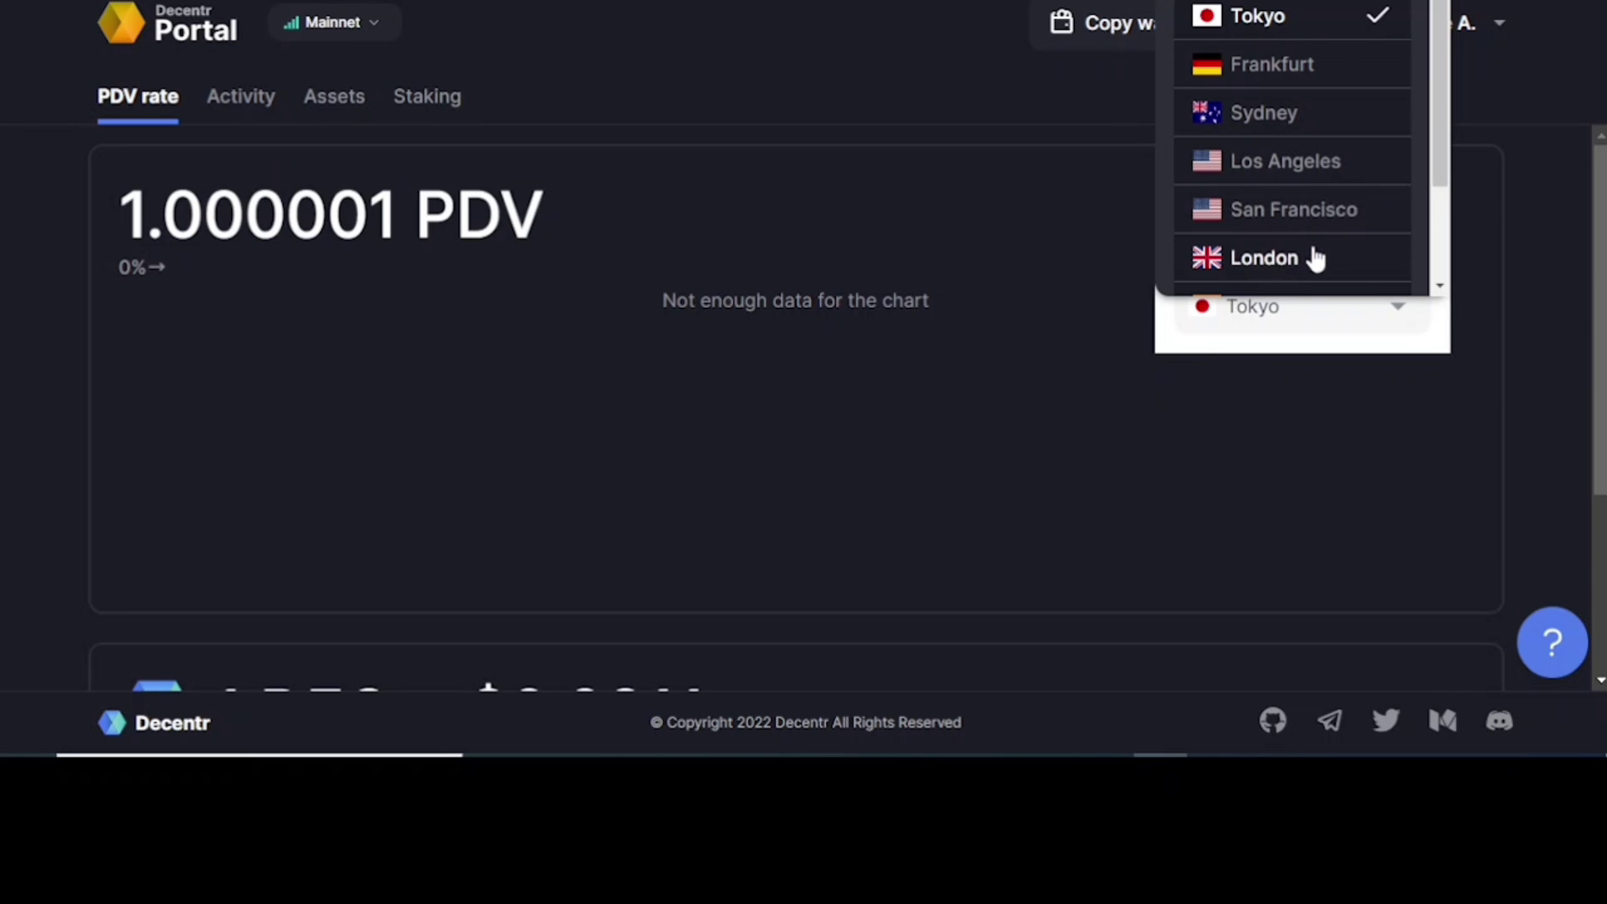
drag(1439, 133, 1453, 50)
click(1418, 339)
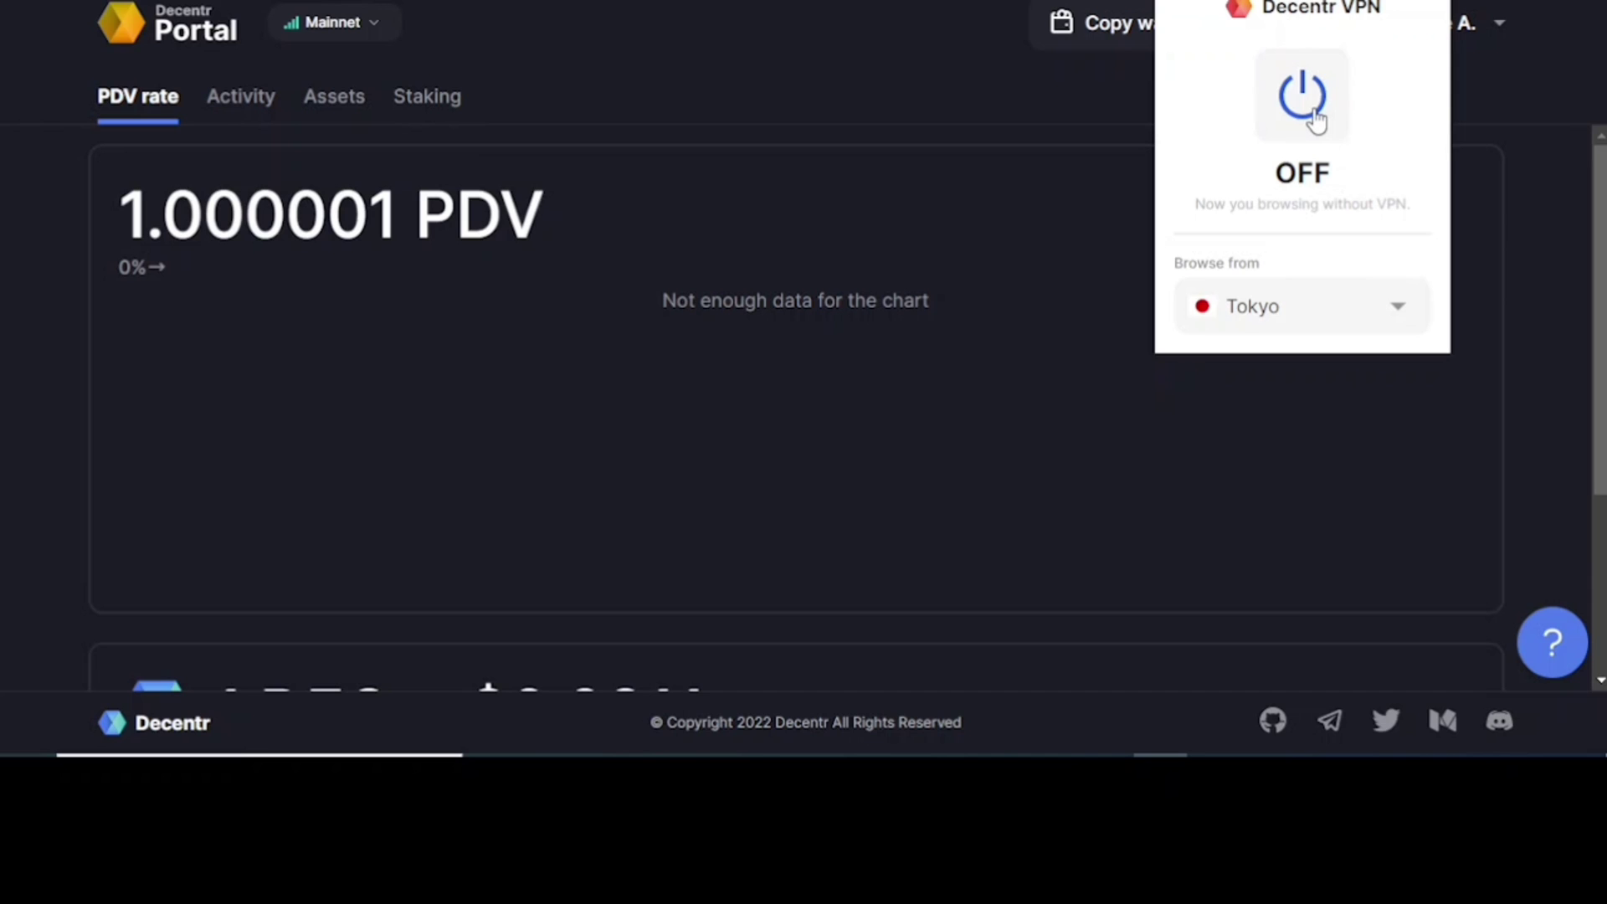
click(1549, 159)
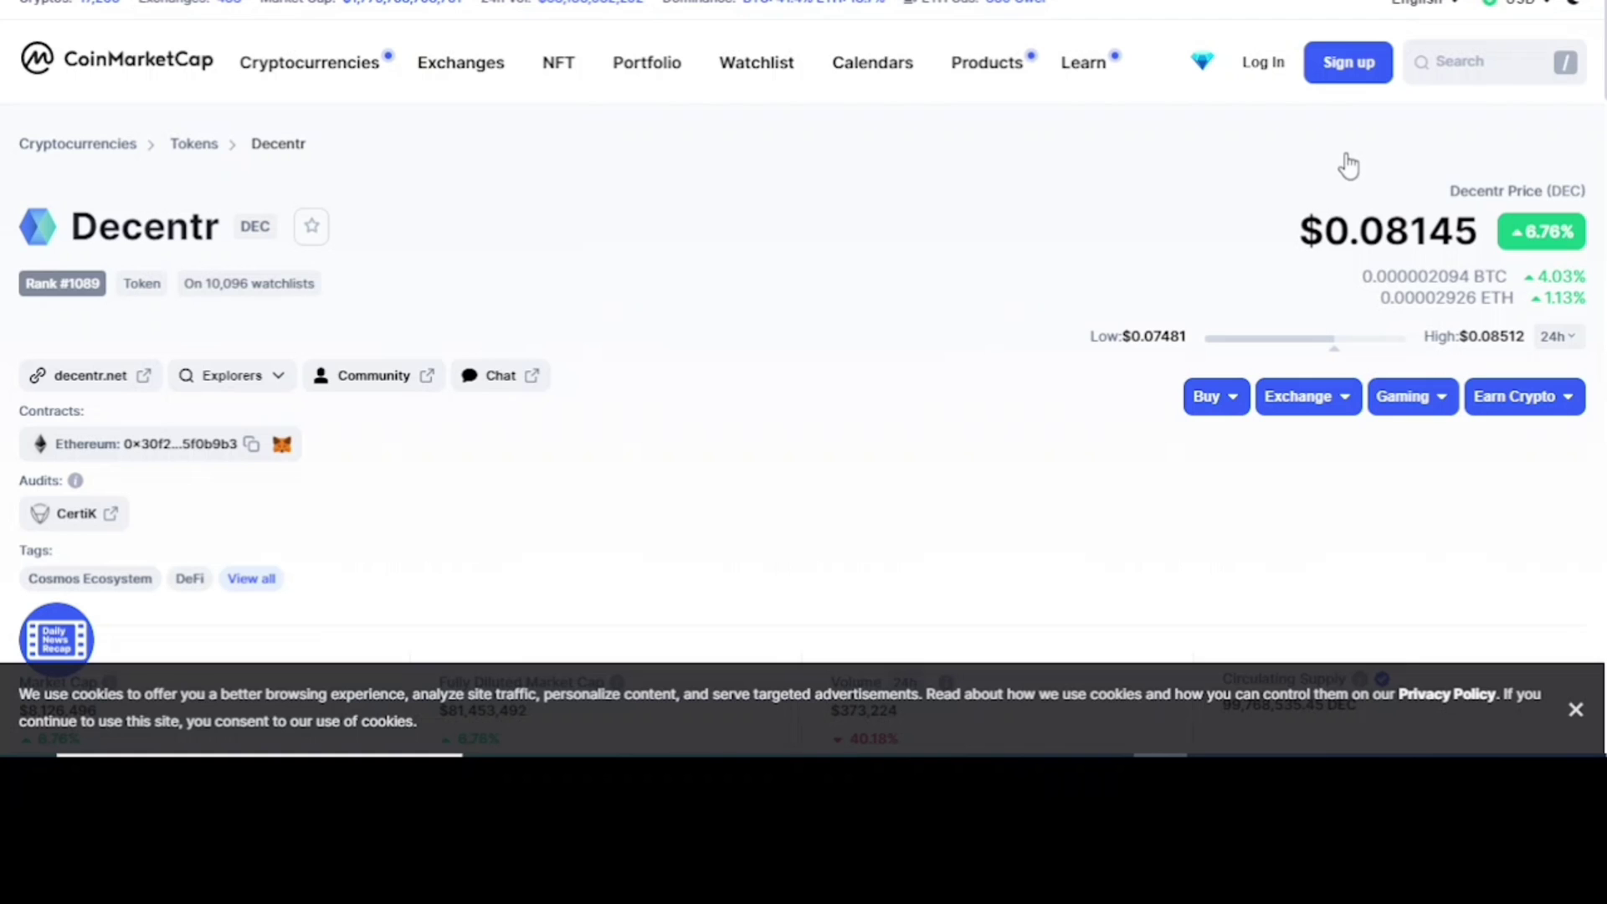
Step: Scroll down CoinMarketCap's Decentr page to the market stats showing 99,768,535.45 DEC circulating supply
scroll(1349, 167, down, 1)
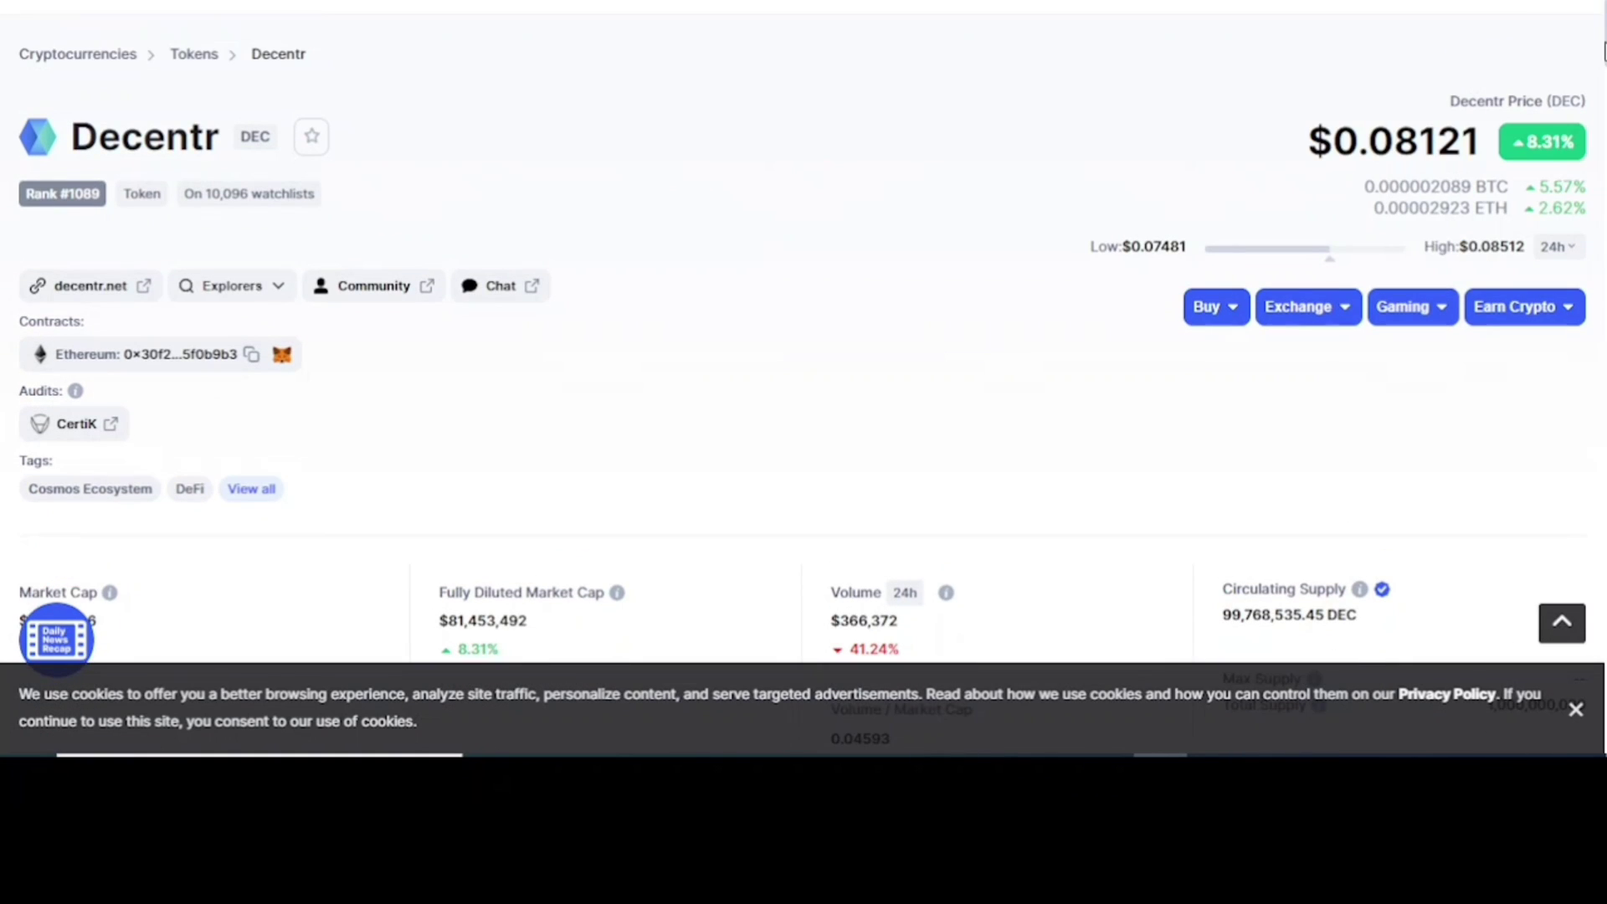